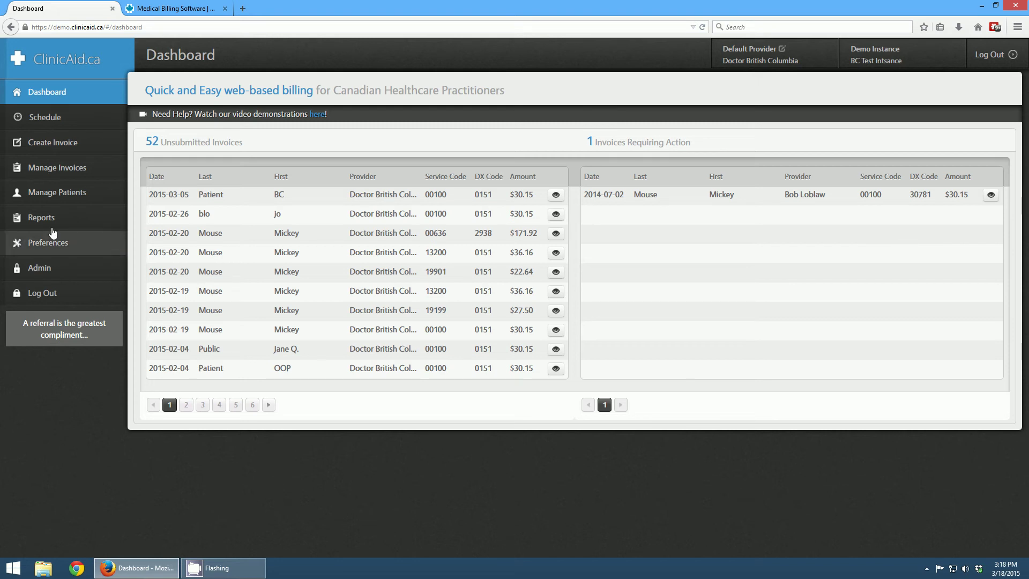
- Expand the Preferences section in the Dashboard sidebar
{"action": "left_click", "coordinate": [66, 245]}
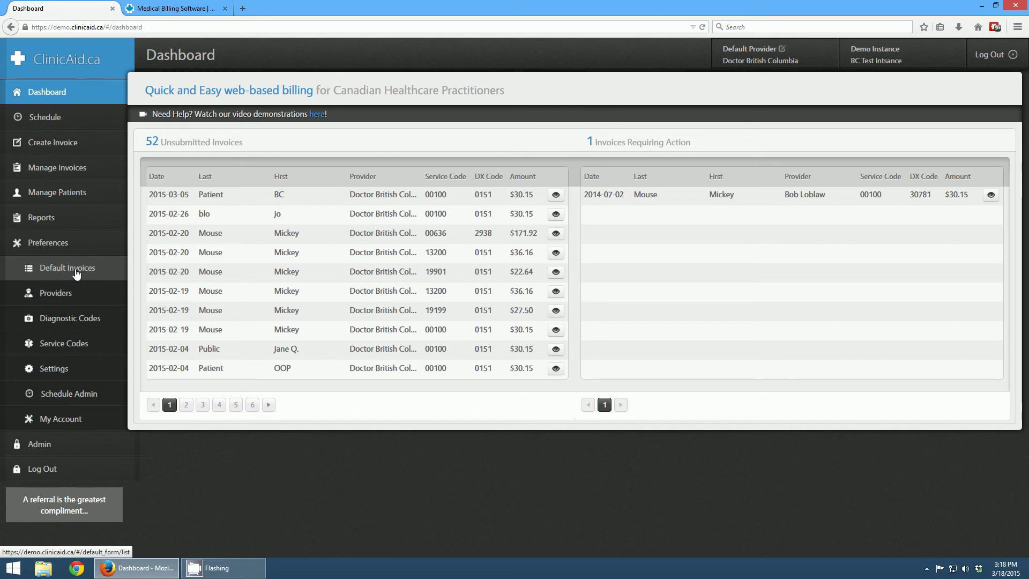
- Start a new invoice and apply the Test default invoice
{"action": "left_click", "coordinate": [69, 144]}
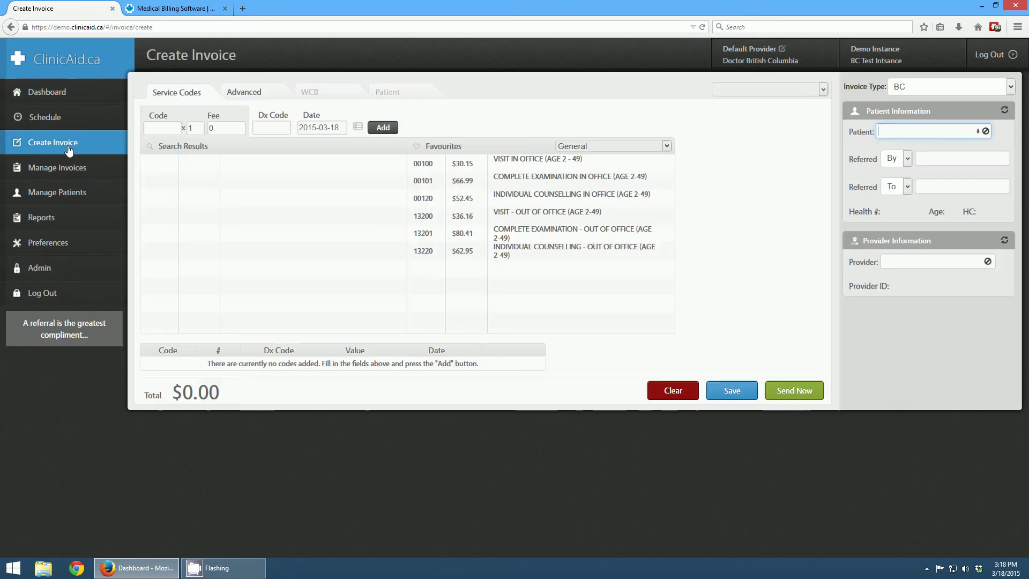
{"action": "left_click", "coordinate": [794, 90]}
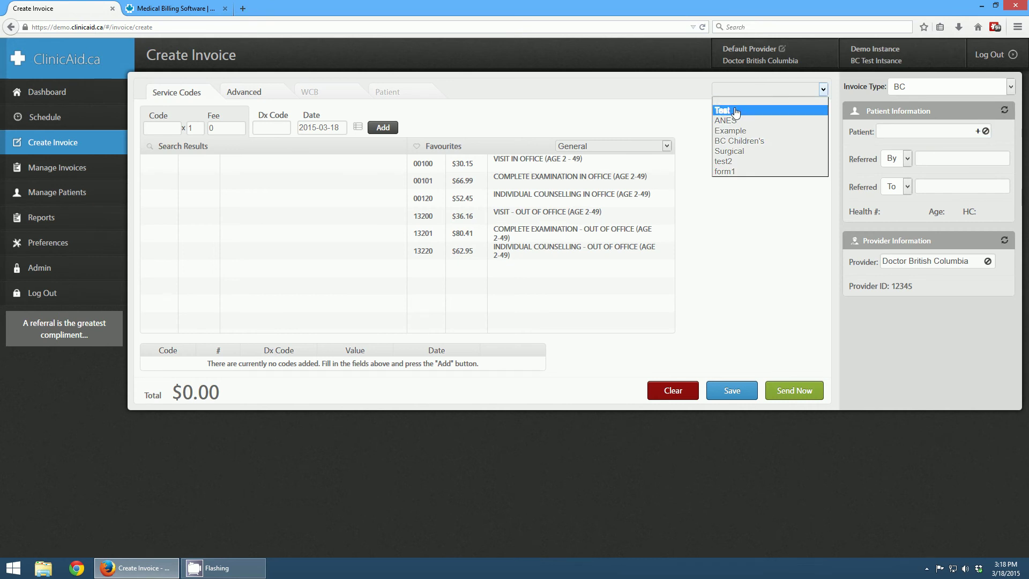
{"action": "left_click", "coordinate": [781, 100]}
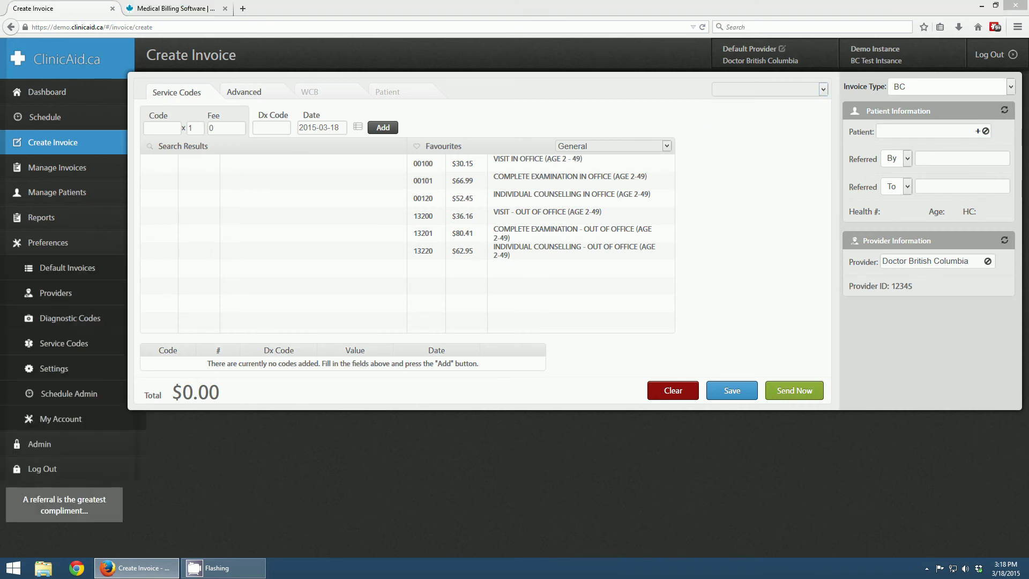
{"action": "left_click", "coordinate": [781, 90]}
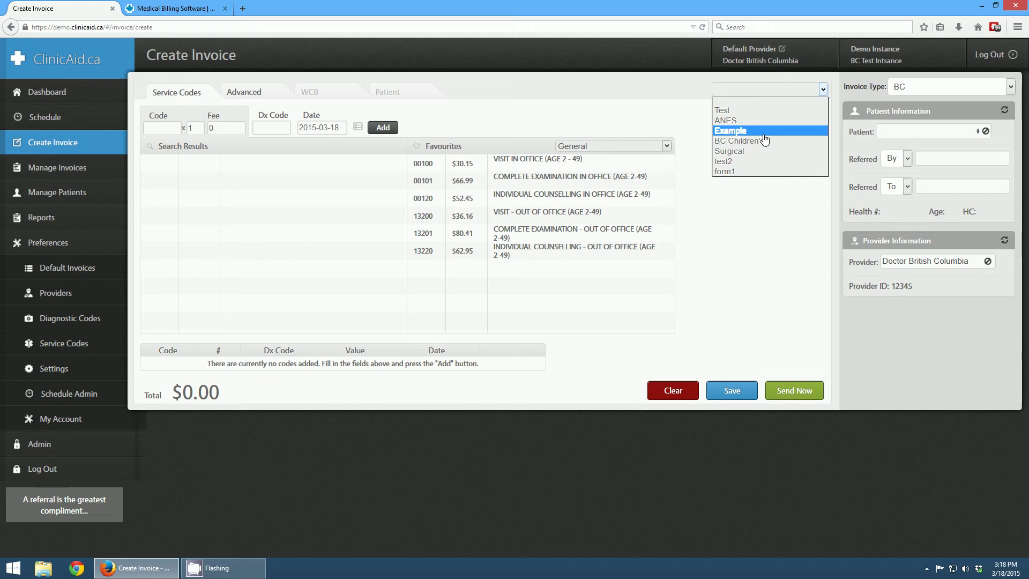
{"action": "left_click", "coordinate": [761, 113]}
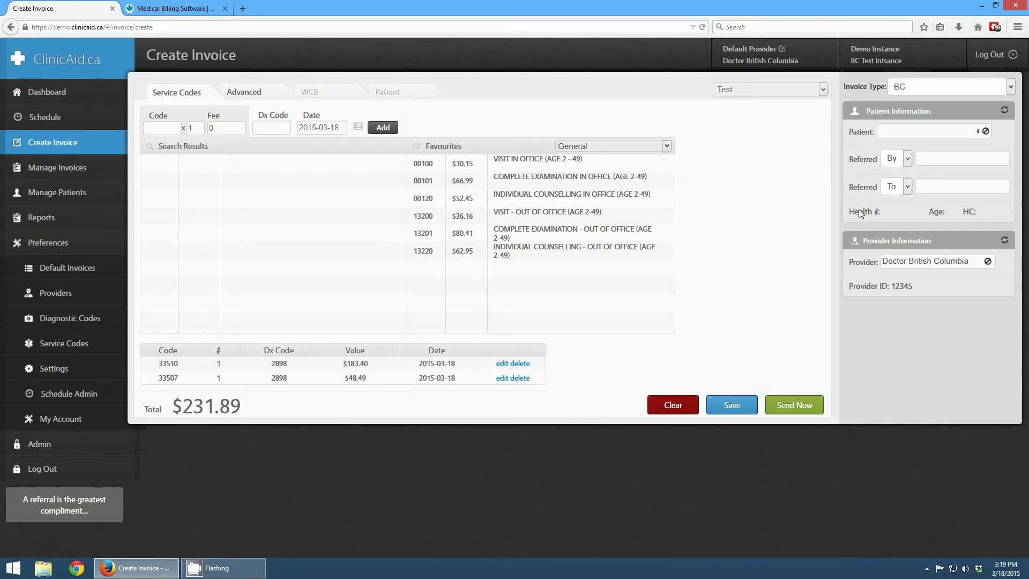
- Check the Advanced fields, then delete the 33510 and 33507 code rows
{"action": "left_click", "coordinate": [261, 94]}
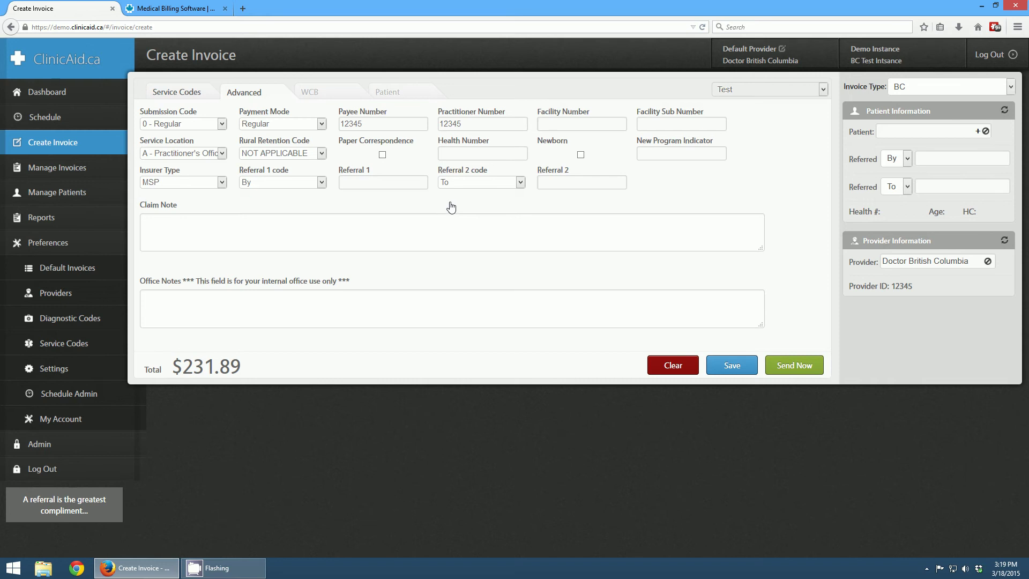
{"action": "left_click", "coordinate": [191, 94]}
{"action": "left_click", "coordinate": [518, 367]}
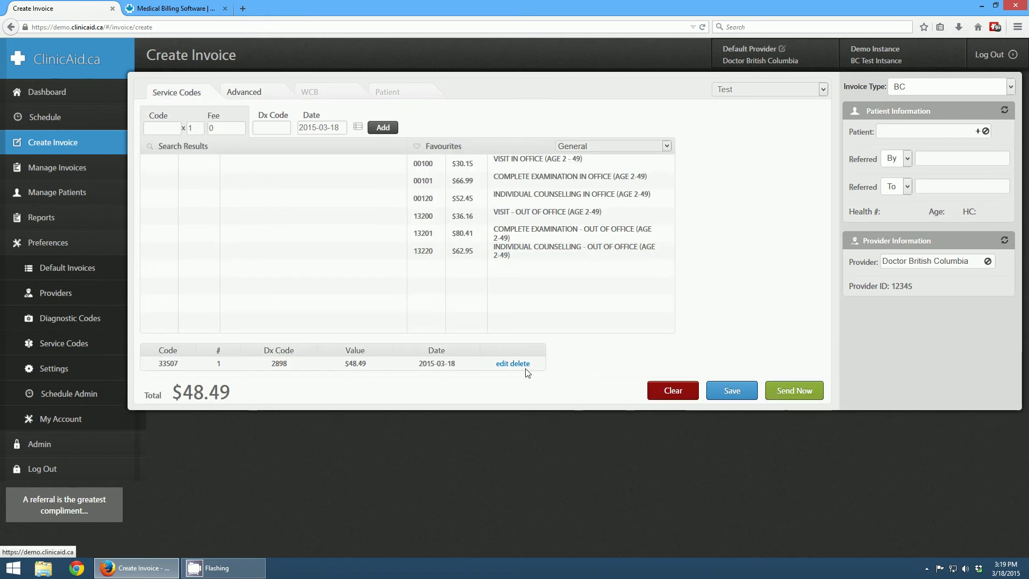
{"action": "left_click", "coordinate": [517, 365]}
{"action": "left_click", "coordinate": [172, 133]}
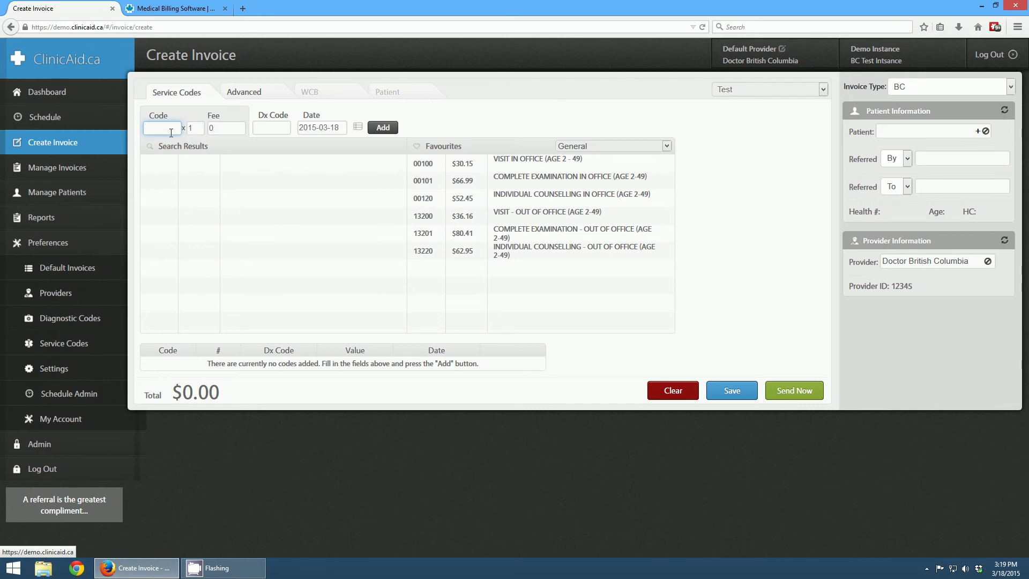
- Add service code 14560 (routine pelvic exam) with diagnostic code 0151
{"action": "type", "text": "145"}
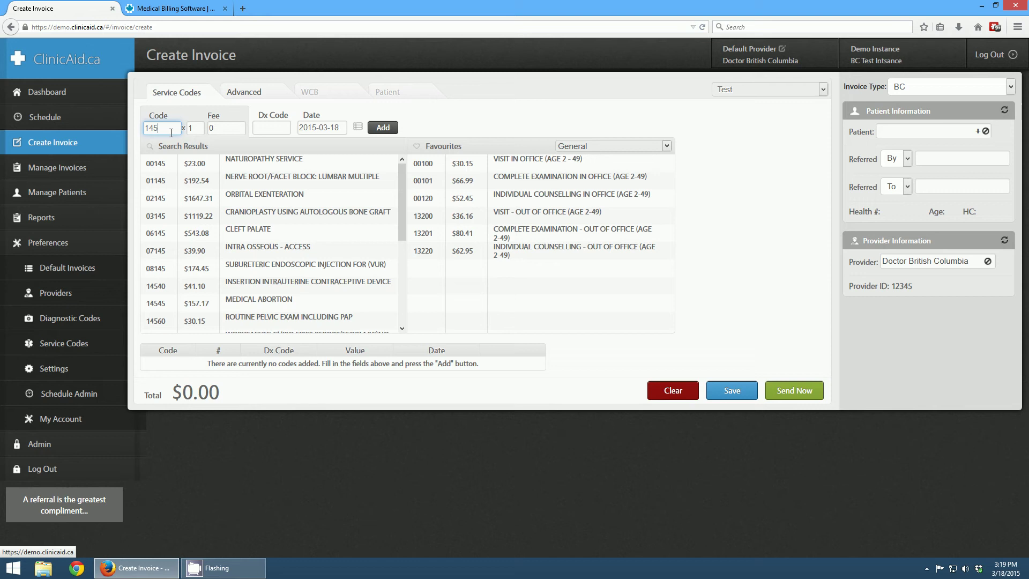
{"action": "type", "text": "60"}
{"action": "left_click", "coordinate": [156, 164]}
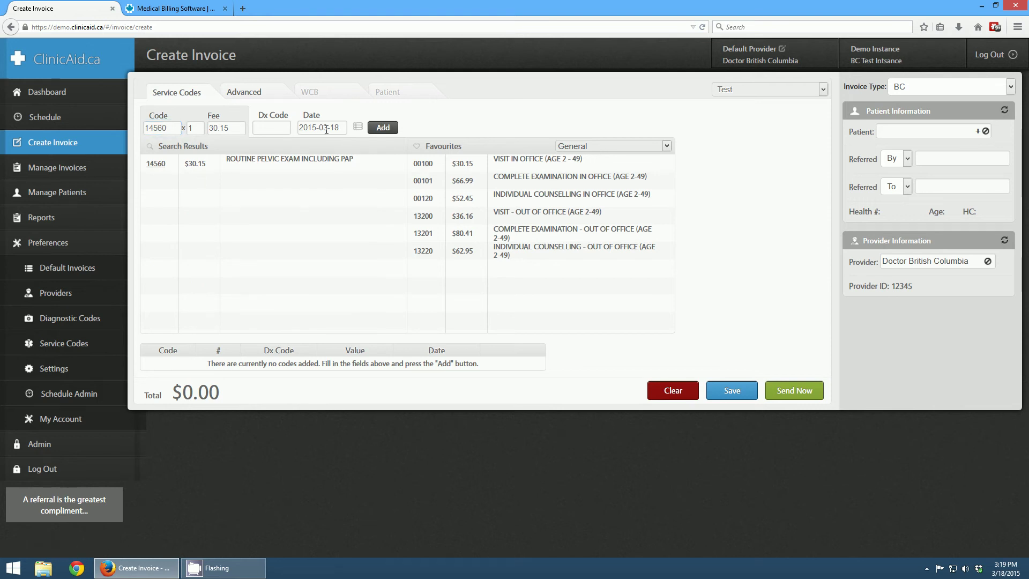
{"action": "left_click", "coordinate": [421, 164]}
{"action": "left_click", "coordinate": [383, 128]}
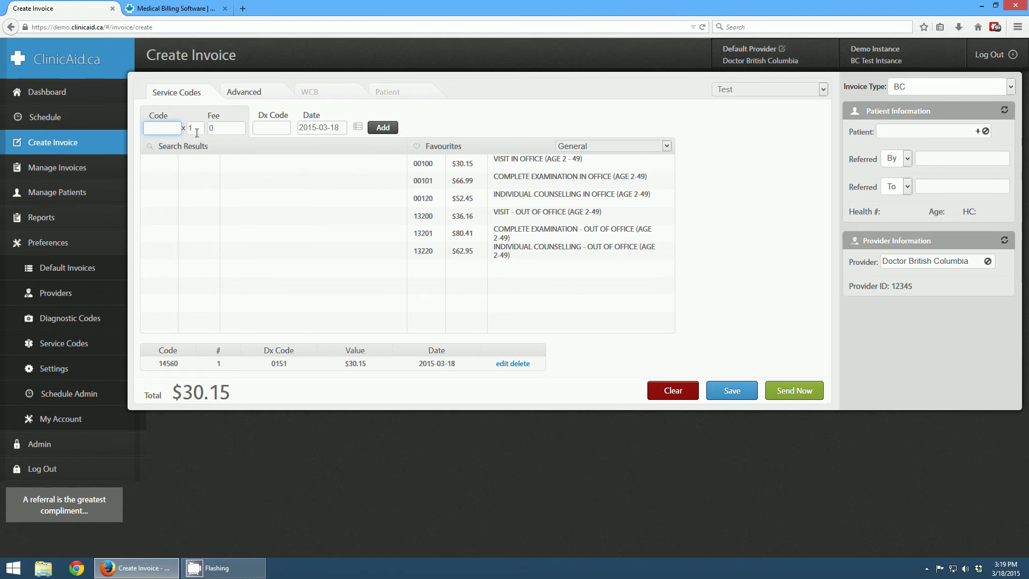
- Add service code 00044 (mini tray fee) with diagnostic code 0151
{"action": "type", "text": "00044"}
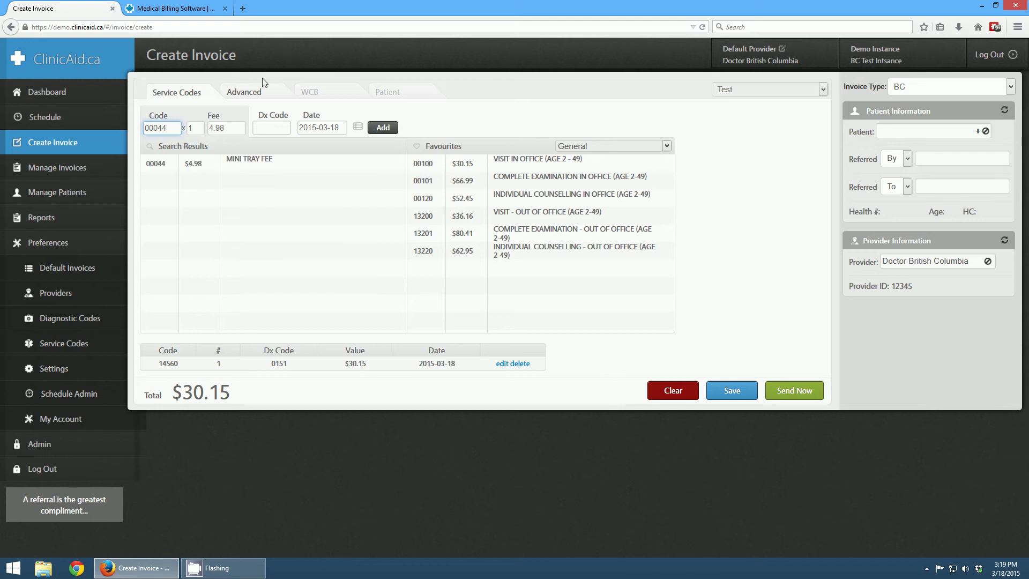
{"action": "left_click", "coordinate": [264, 124]}
{"action": "type", "text": "0151"}
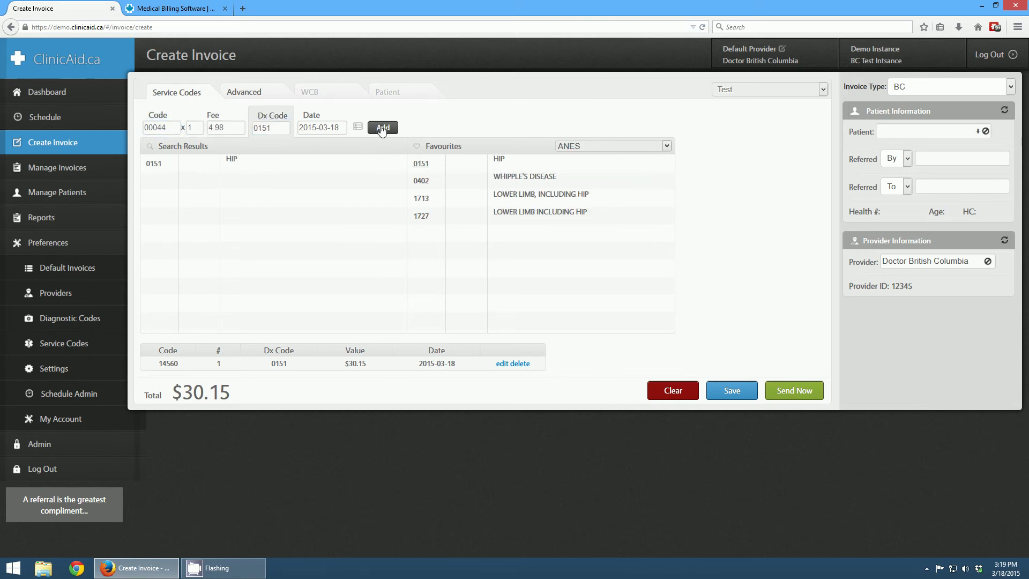
{"action": "left_click", "coordinate": [383, 129]}
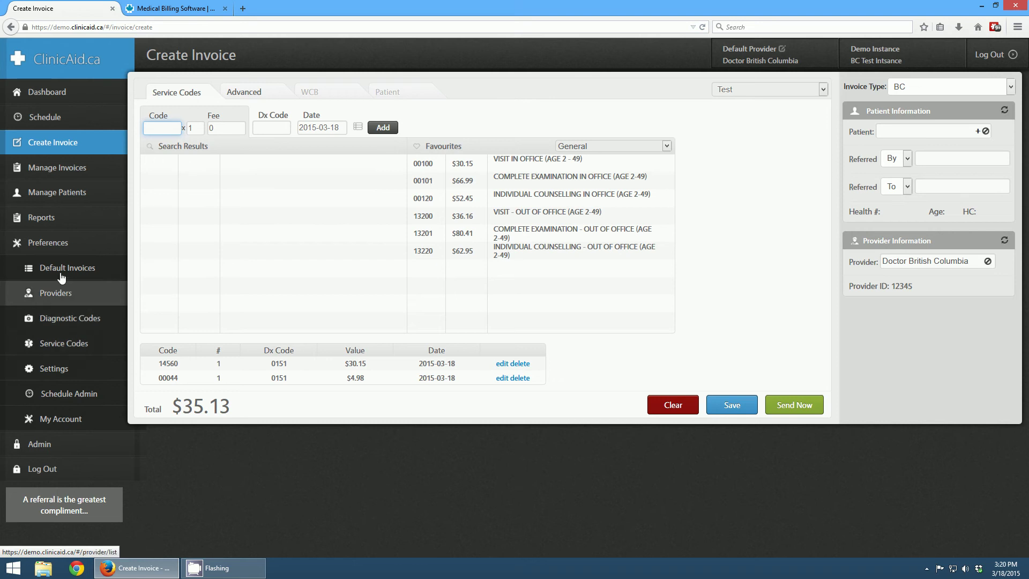
- Under Preferences > Service Codes, create a trigger group named 'Pap'
{"action": "left_click", "coordinate": [75, 349]}
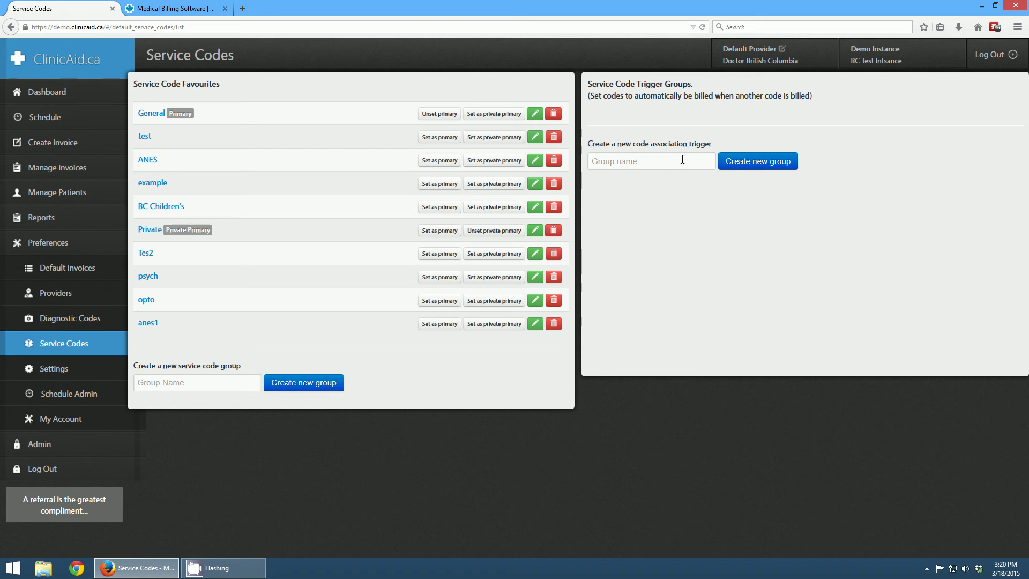
{"action": "left_click", "coordinate": [682, 160]}
{"action": "type", "text": "Pap"}
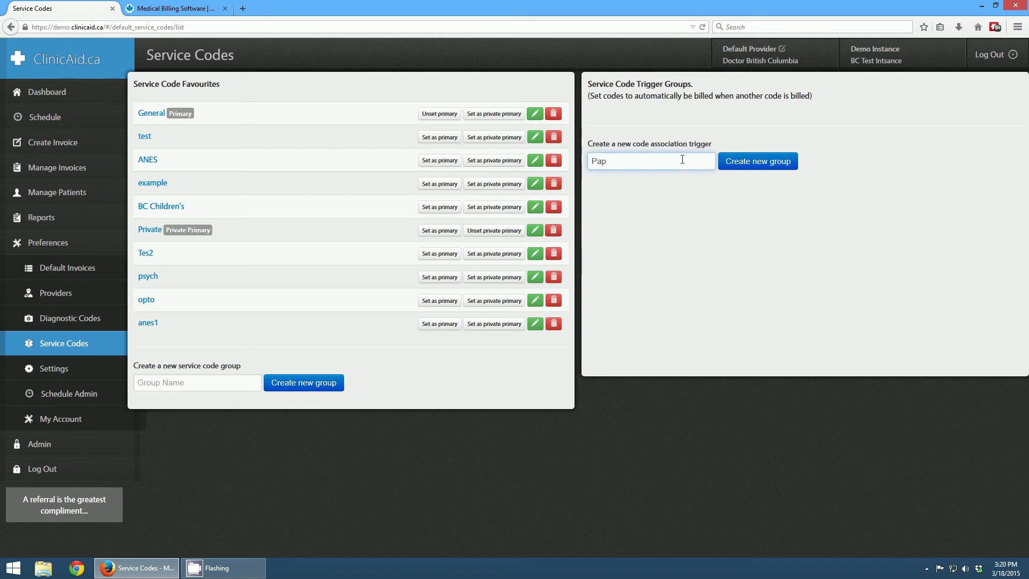
{"action": "left_click", "coordinate": [771, 161]}
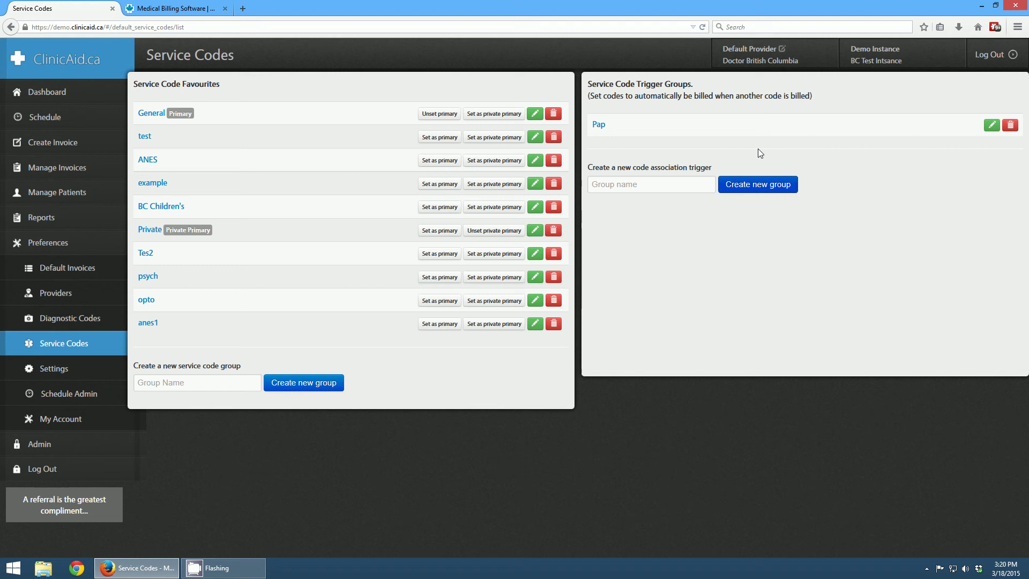
- Add codes 14560 and 00044 to the Pap group, set 14560 as trigger, and save
{"action": "left_click", "coordinate": [993, 128]}
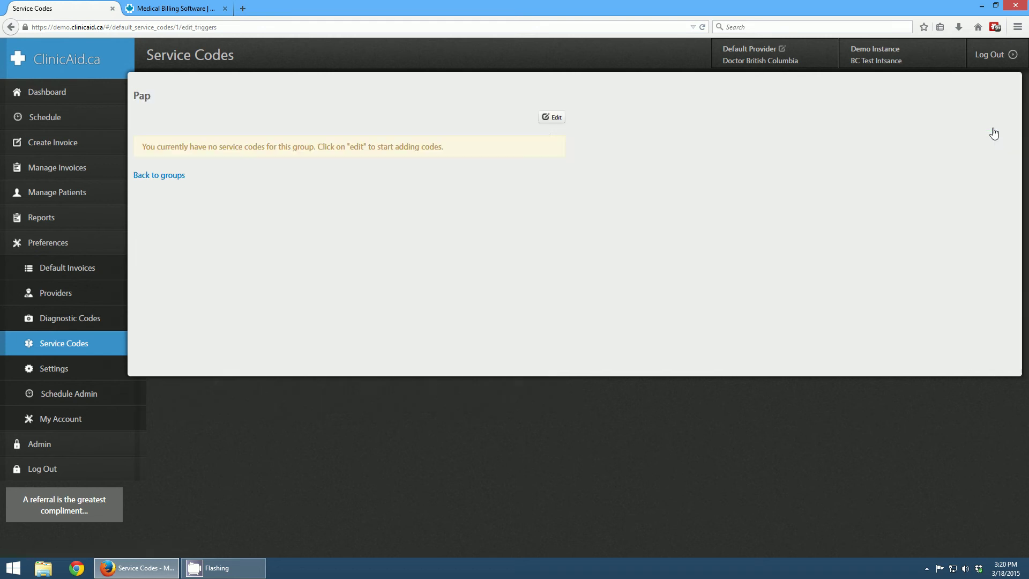
{"action": "left_click", "coordinate": [551, 117]}
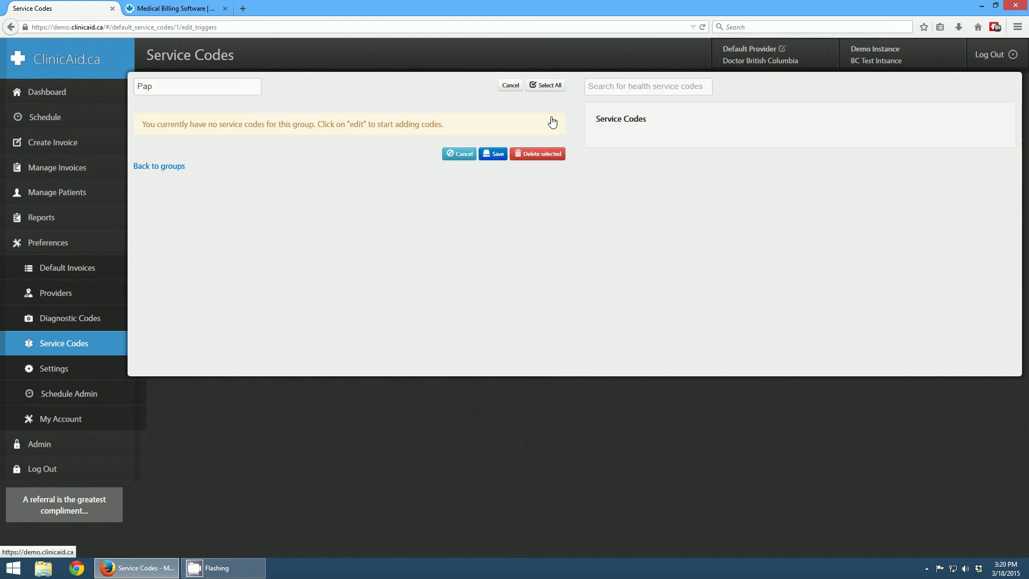
{"action": "left_click", "coordinate": [621, 86]}
{"action": "type", "text": "14560"}
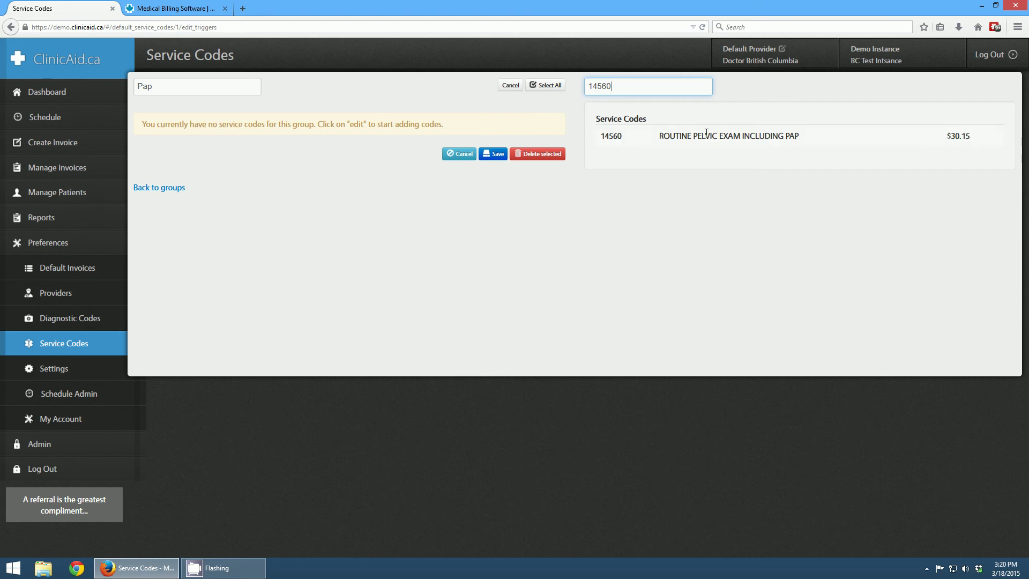
{"action": "left_click", "coordinate": [706, 134]}
{"action": "left_click_drag", "start_coordinate": [625, 86], "coordinate": [584, 87]}
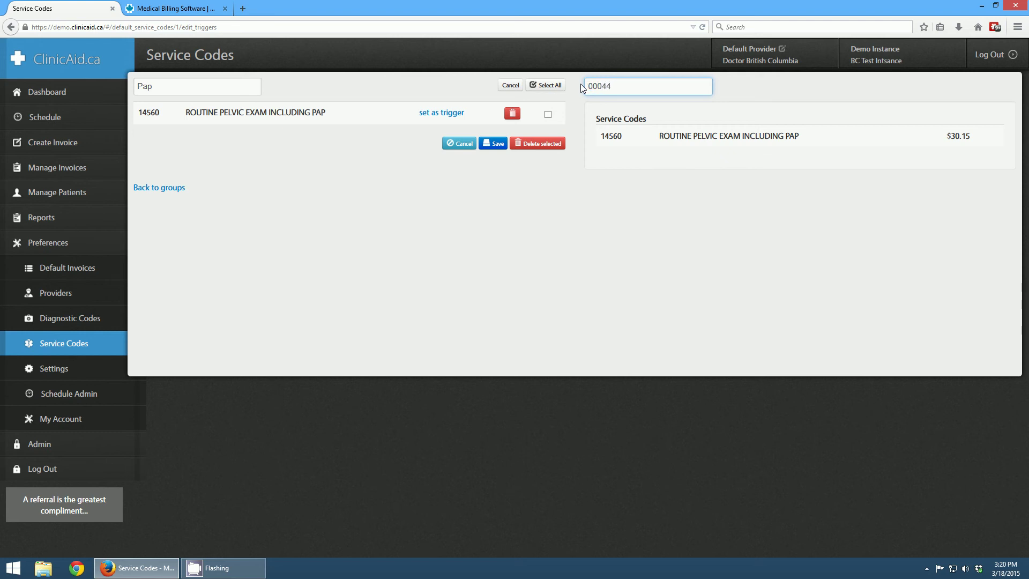
{"action": "left_click", "coordinate": [713, 136]}
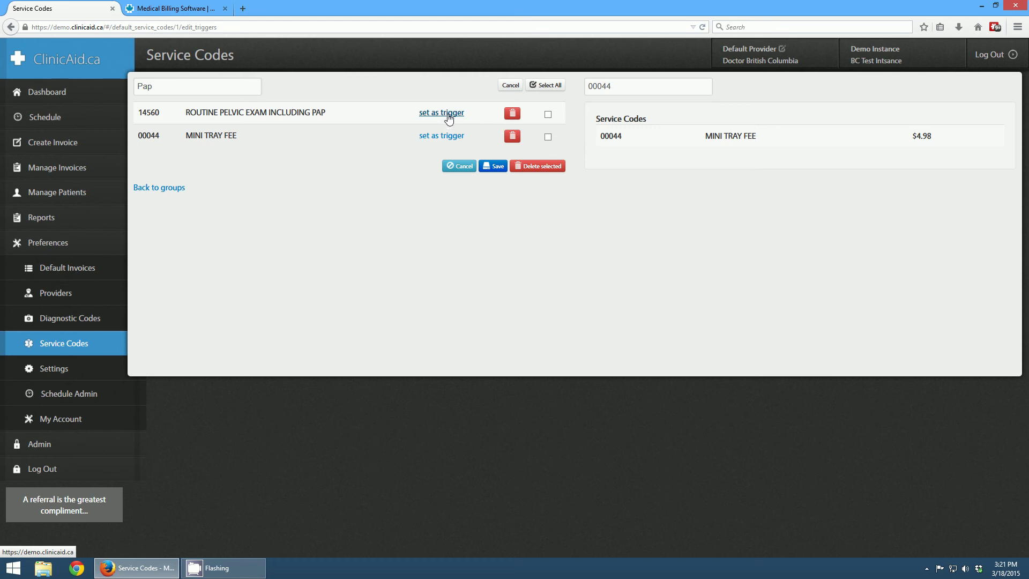
{"action": "left_click", "coordinate": [448, 114]}
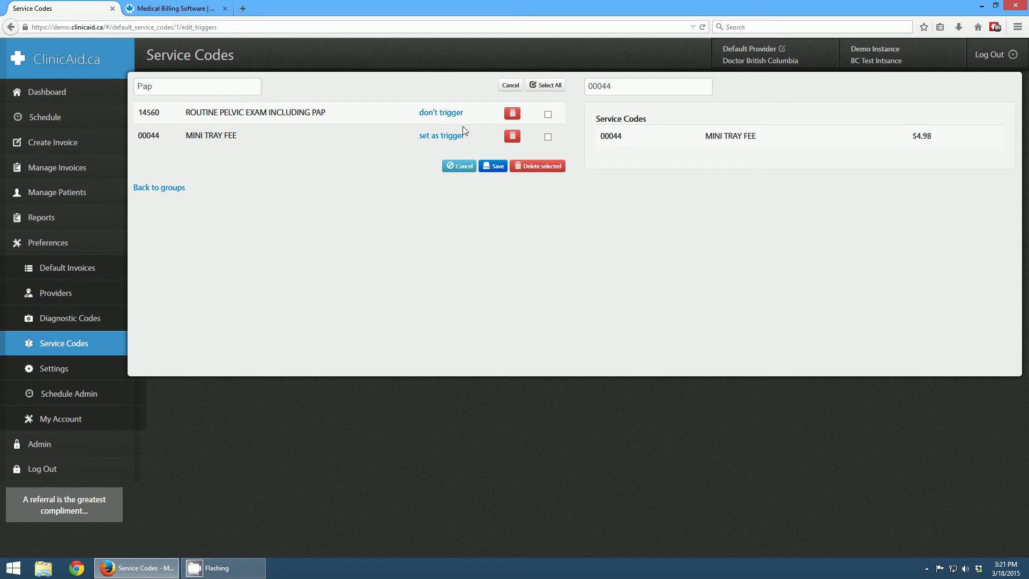
{"action": "left_click", "coordinate": [494, 166]}
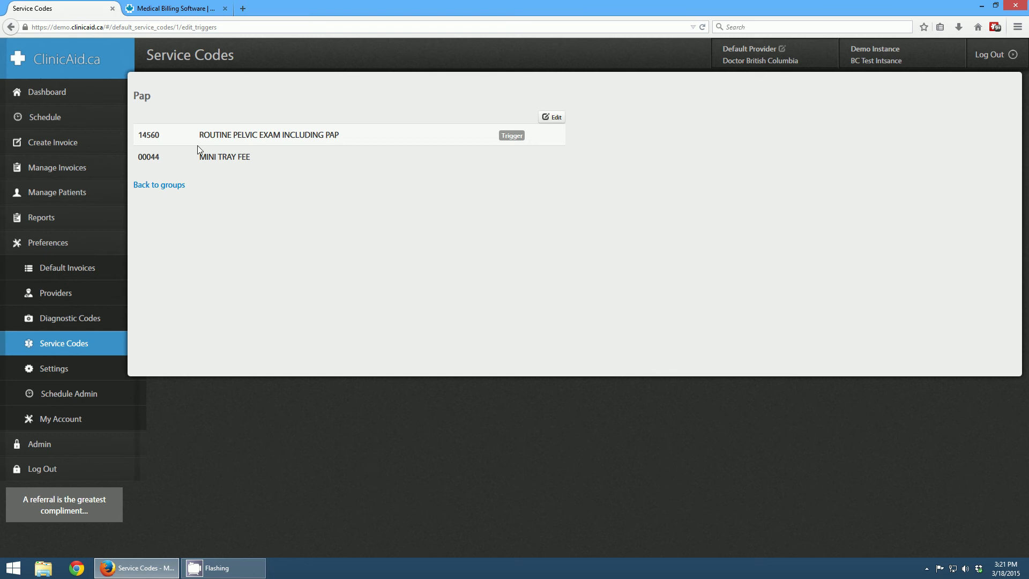
- On a new invoice, add code 14560 with Dx 0151, dated March 15
{"action": "left_click", "coordinate": [71, 144]}
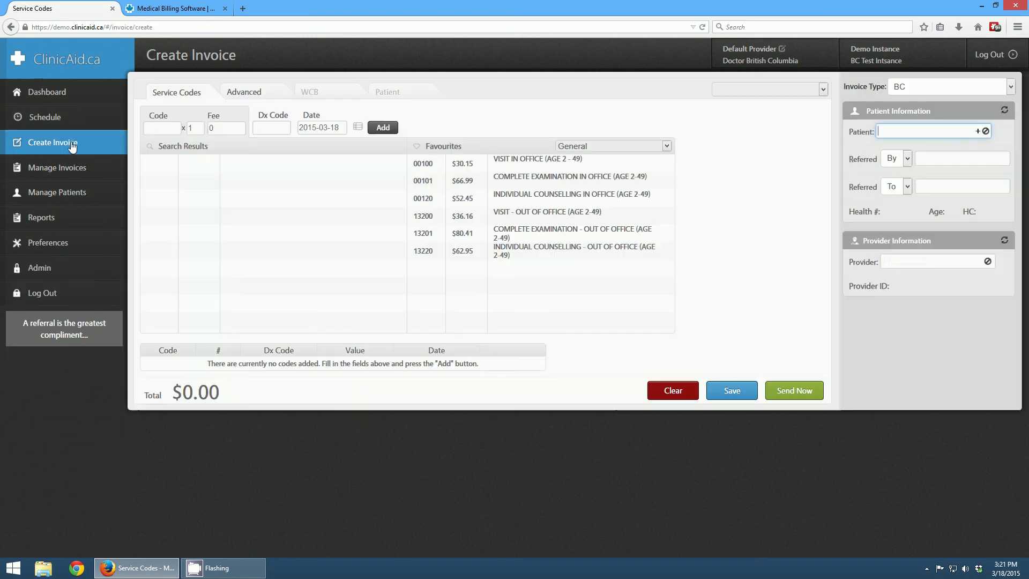
{"action": "left_click", "coordinate": [160, 128]}
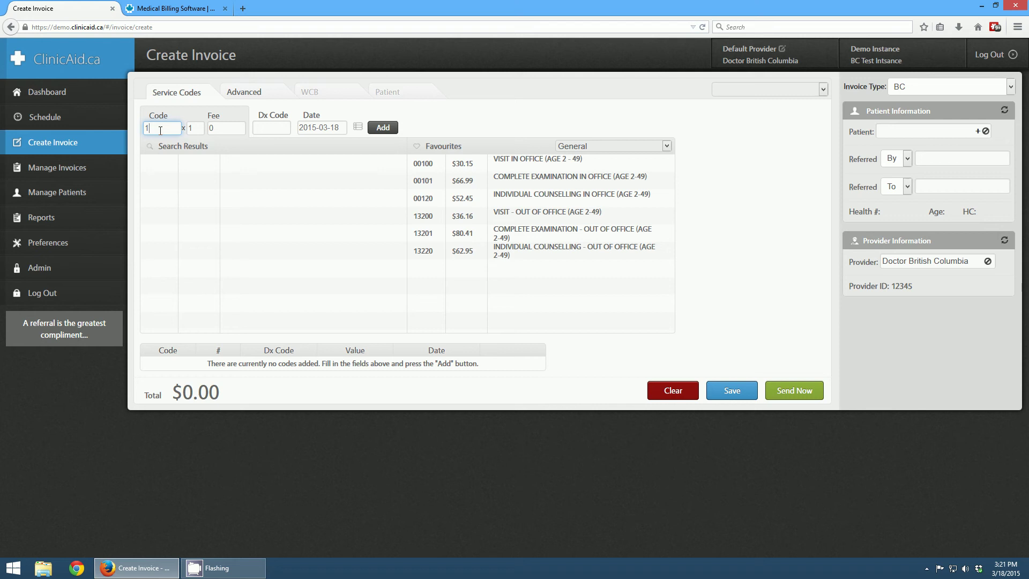
{"action": "type", "text": "14560"}
{"action": "key", "text": "Return"}
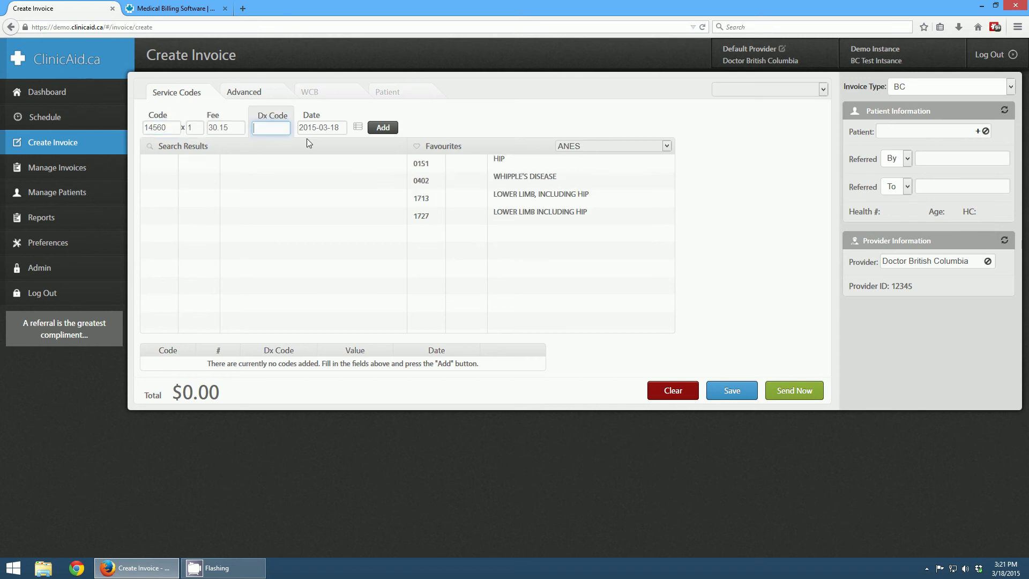
{"action": "left_click", "coordinate": [419, 164]}
{"action": "left_click", "coordinate": [321, 127]}
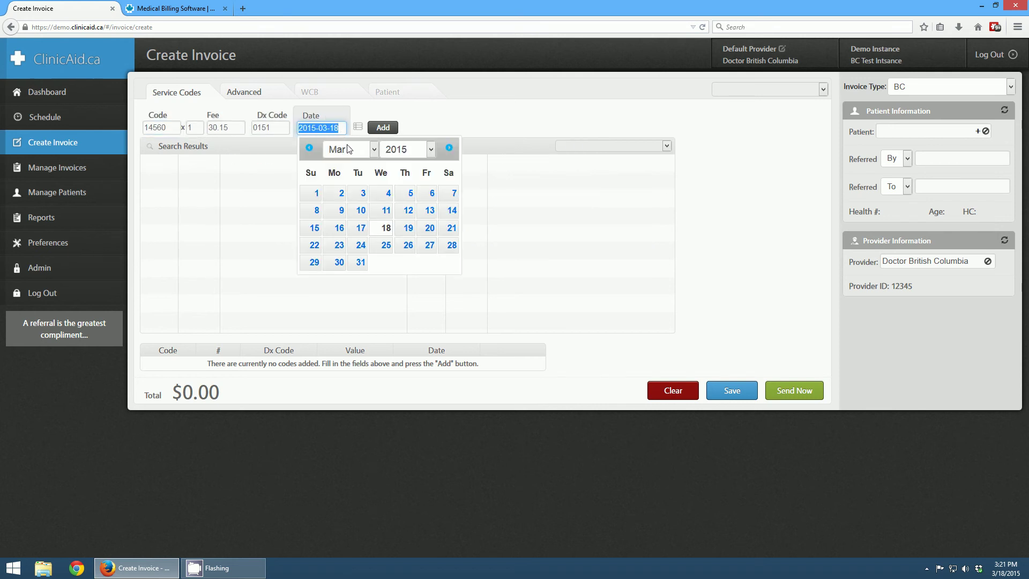
{"action": "left_click", "coordinate": [316, 230]}
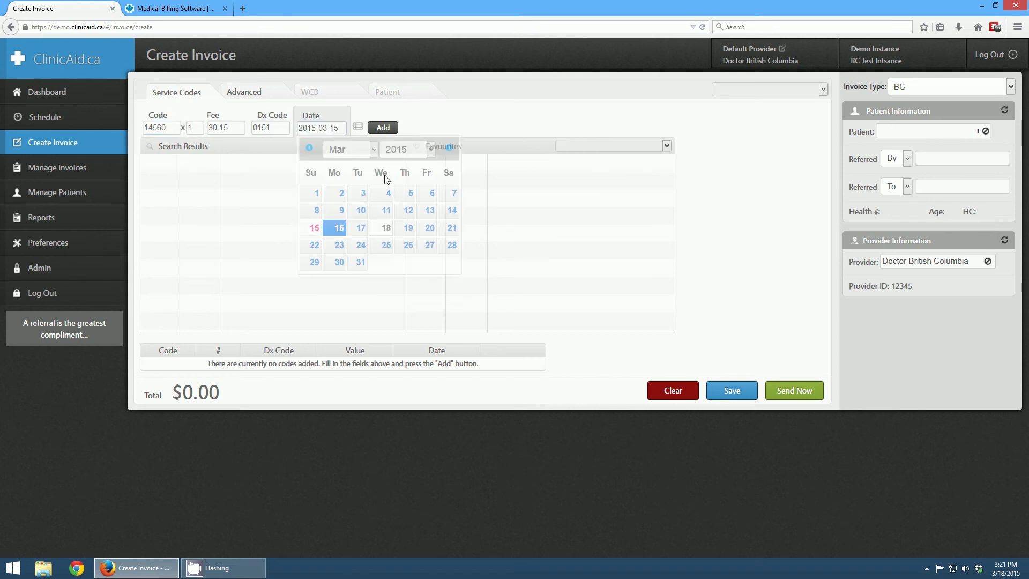
{"action": "double_click", "coordinate": [382, 127]}
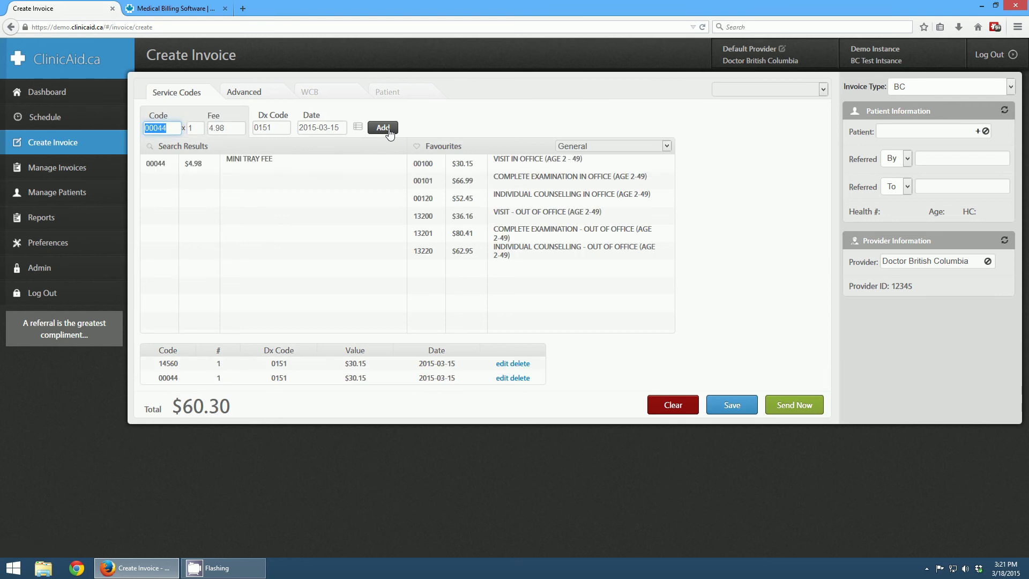
- Highlight the 14560 and 00044 lines now listed in the invoice codes table
{"action": "left_click_drag", "start_coordinate": [155, 365], "coordinate": [292, 367]}
{"action": "left_click", "coordinate": [200, 381]}
{"action": "left_click_drag", "start_coordinate": [151, 382], "coordinate": [312, 379]}
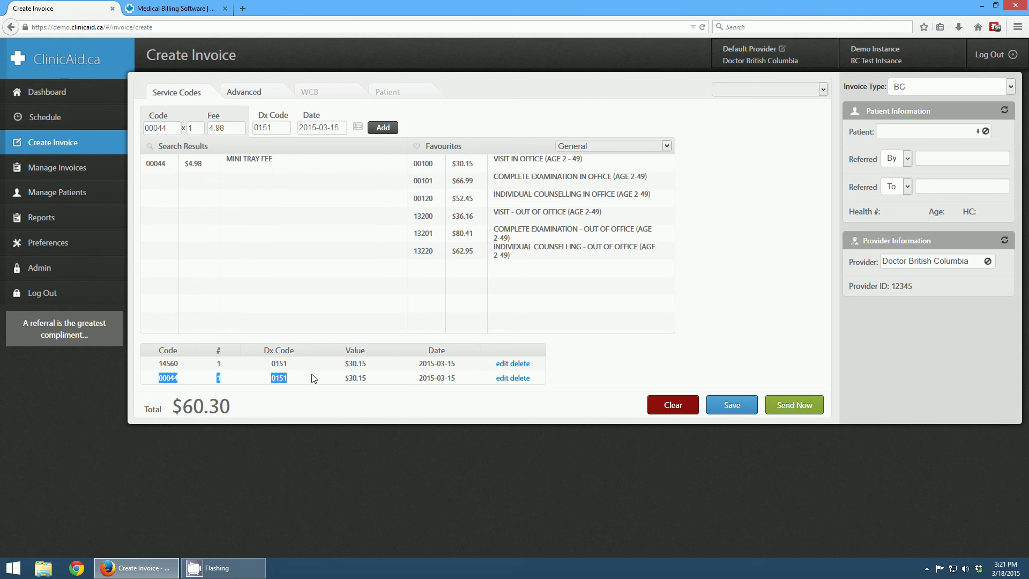
{"action": "left_click", "coordinate": [283, 362]}
- View the list of favourite groups and close it unchanged
{"action": "left_click_drag", "start_coordinate": [419, 147], "coordinate": [462, 147]}
{"action": "left_click", "coordinate": [466, 148]}
{"action": "double_click", "coordinate": [461, 149]}
{"action": "left_click", "coordinate": [461, 148]}
{"action": "left_click", "coordinate": [593, 145]}
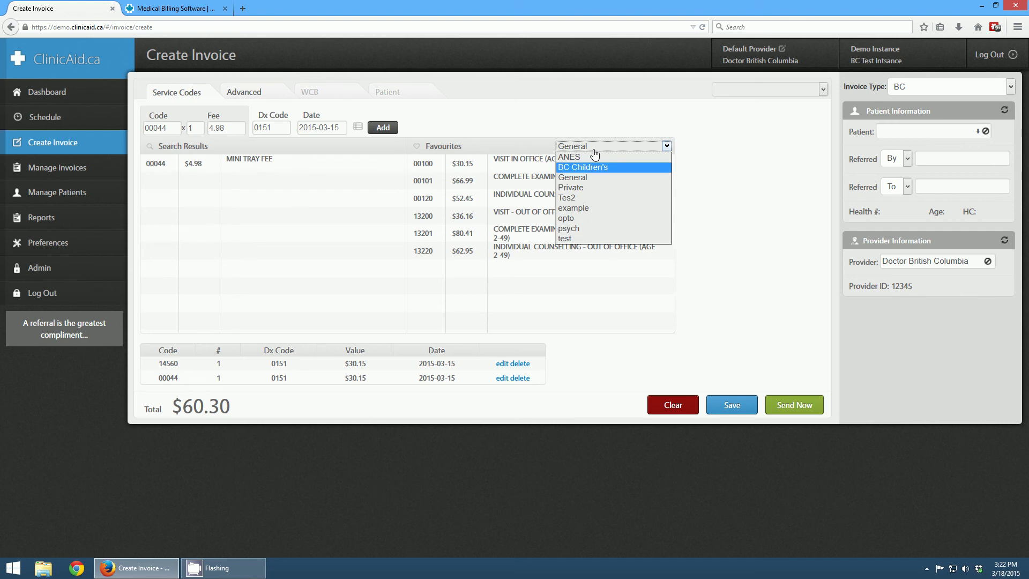
{"action": "left_click", "coordinate": [724, 151]}
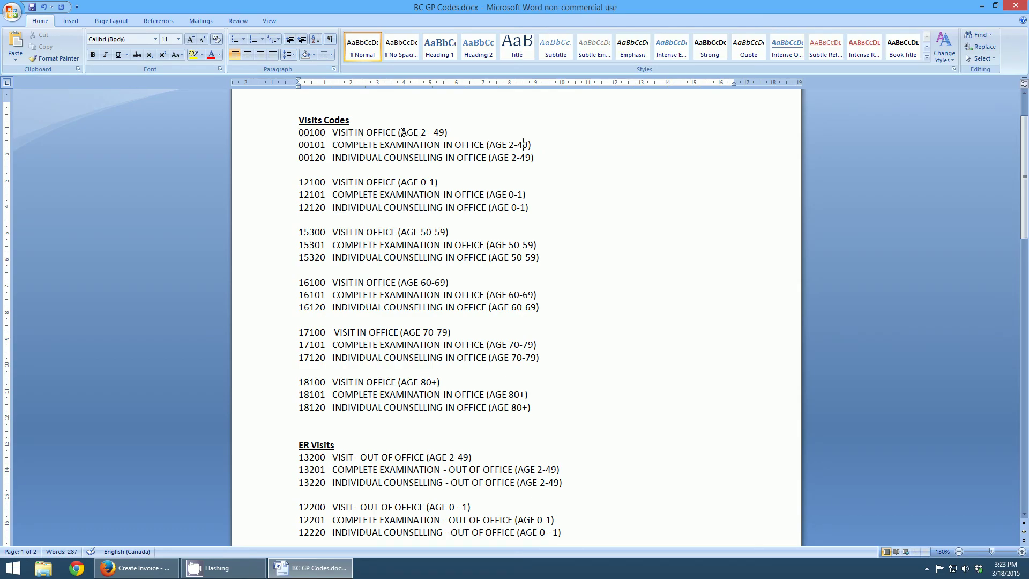
- Highlight 'AGE 2 - 49' on the first visit code line of BC GP Codes.docx
{"action": "left_click_drag", "start_coordinate": [401, 133], "coordinate": [444, 133]}
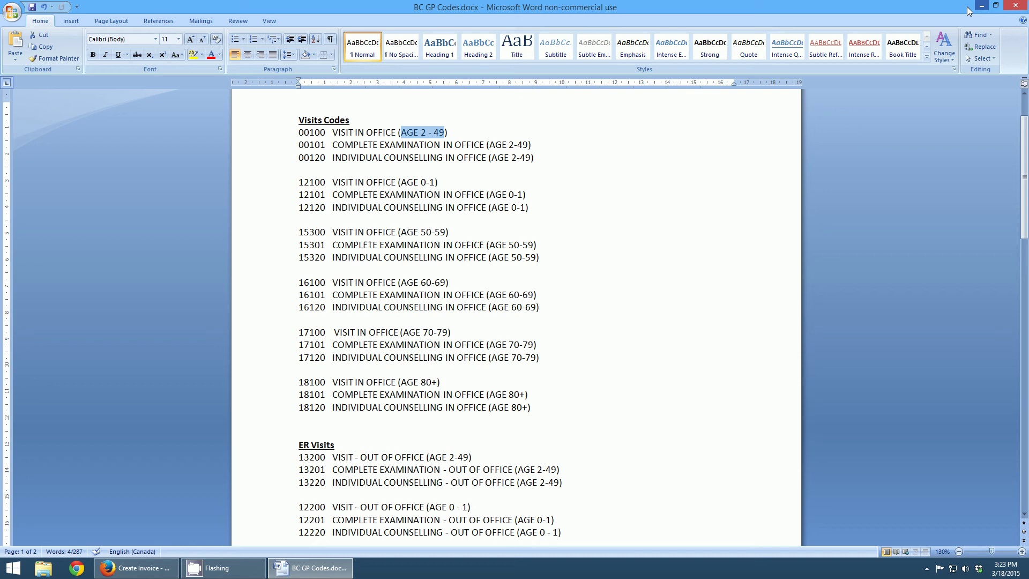
- Return to ClinicAid's Preferences > Service Codes and open the General favourites group
{"action": "left_click", "coordinate": [981, 6]}
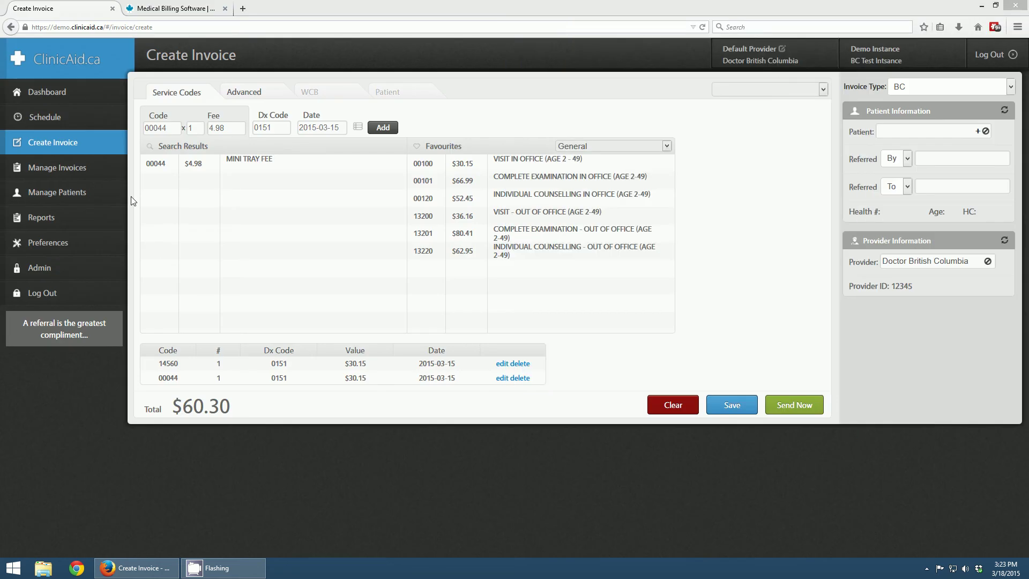
{"action": "left_click", "coordinate": [44, 244]}
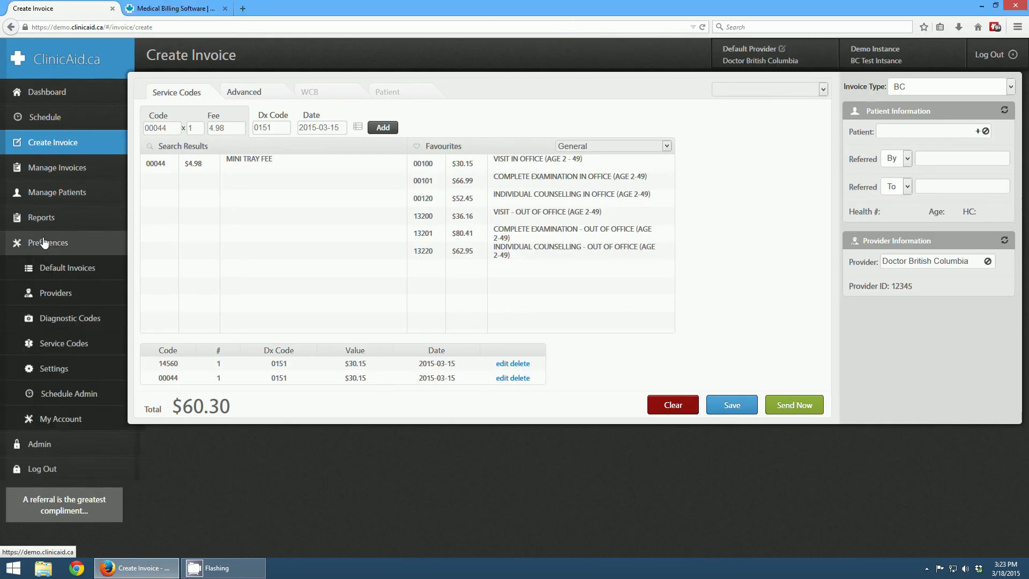
{"action": "left_click", "coordinate": [59, 351]}
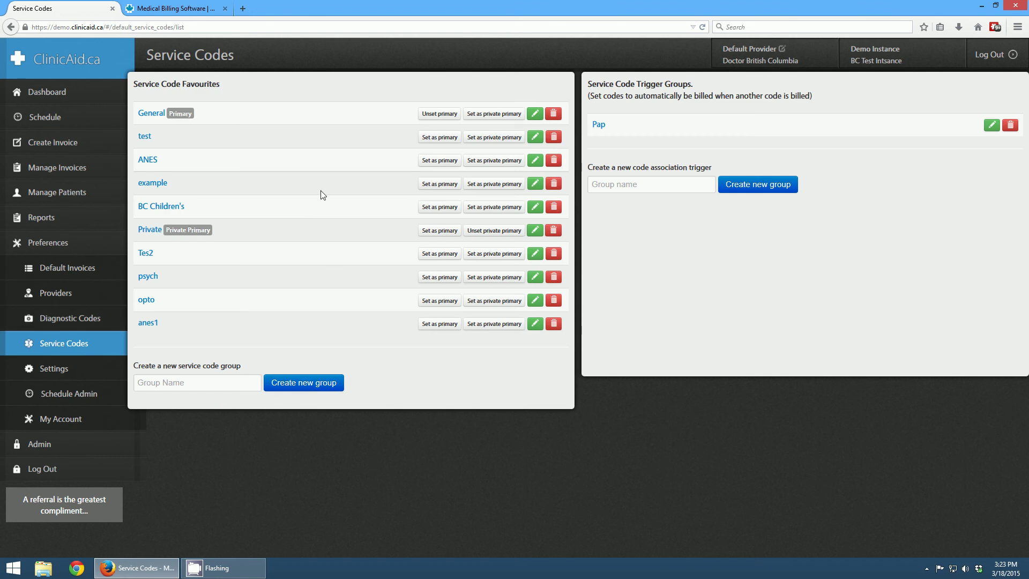
{"action": "triple_click", "coordinate": [156, 87]}
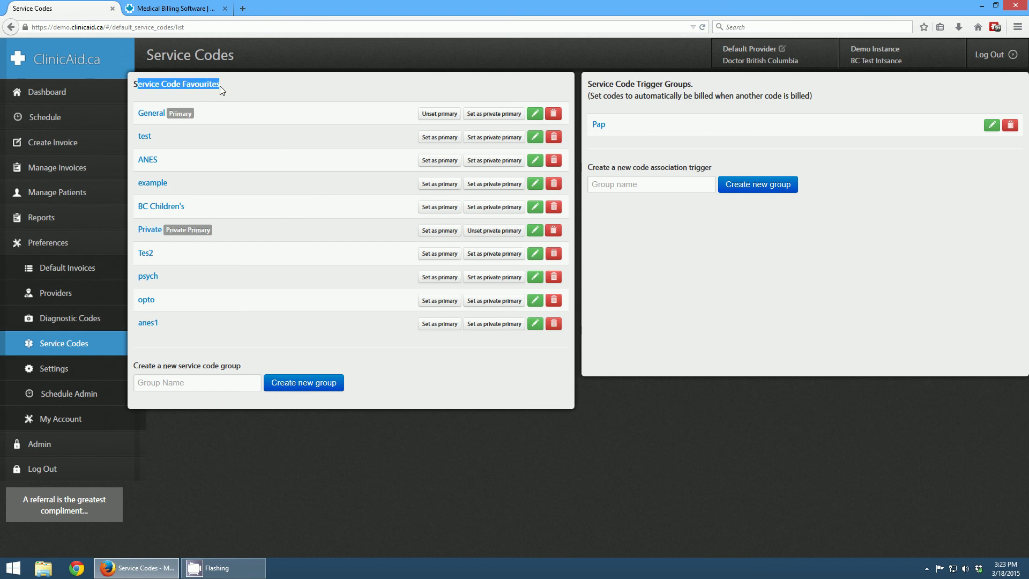
{"action": "left_click", "coordinate": [227, 84]}
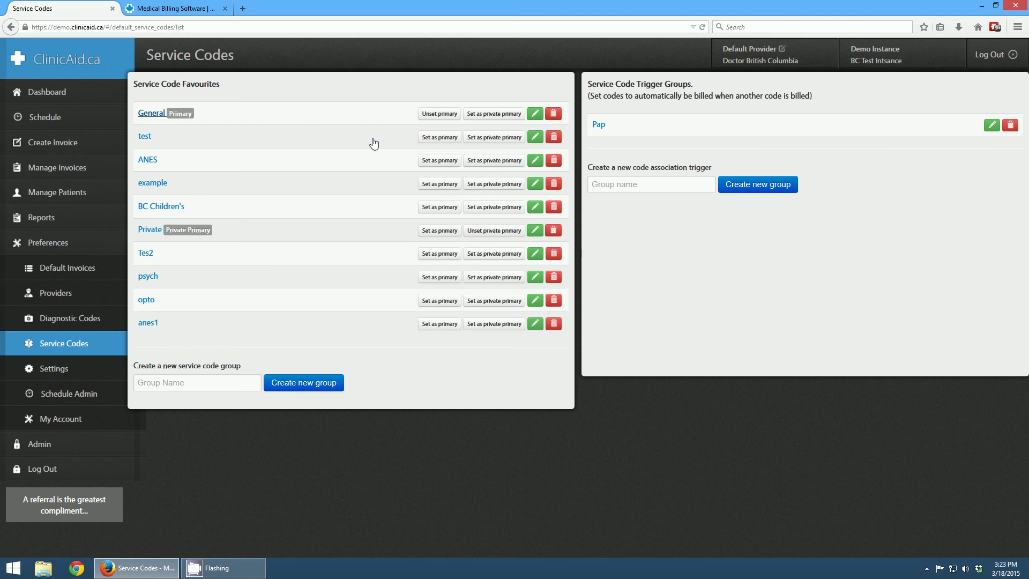
{"action": "left_click", "coordinate": [536, 114]}
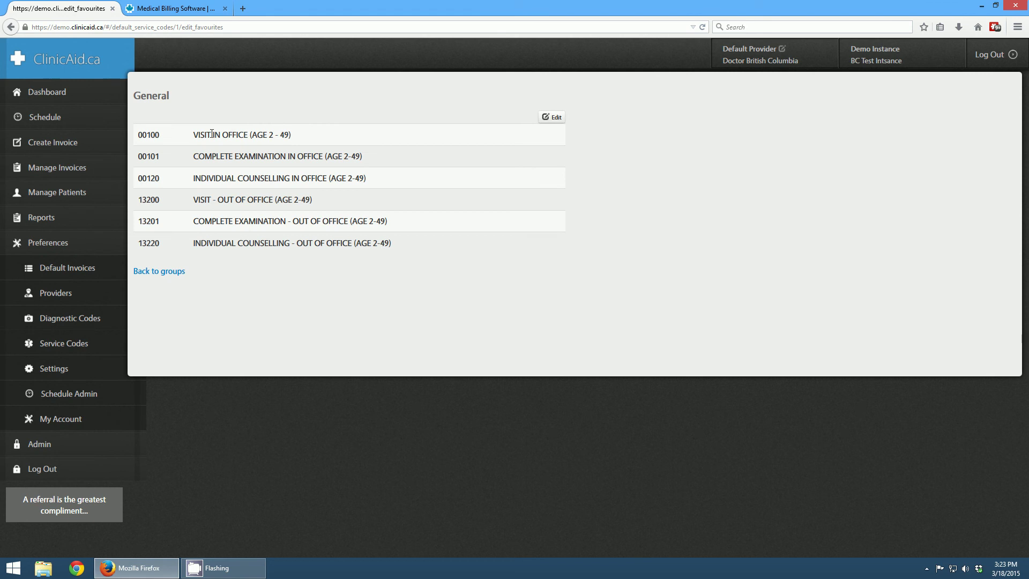
- Search 'visit in office', add the age-based VISIT IN OFFICE (GENERAL) group, and save
{"action": "left_click", "coordinate": [555, 117]}
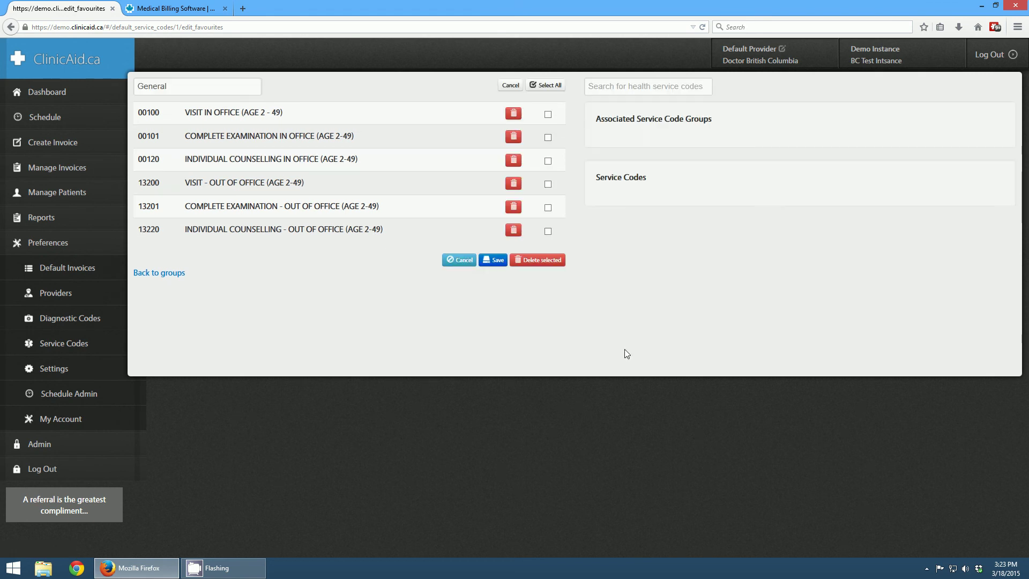
{"action": "left_click", "coordinate": [668, 95]}
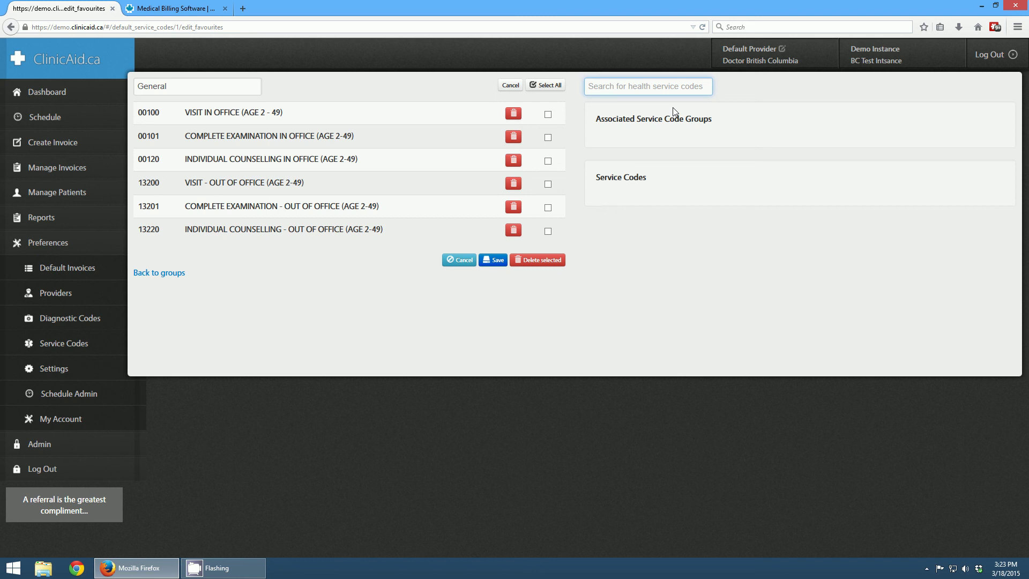
{"action": "type", "text": "visit in o"}
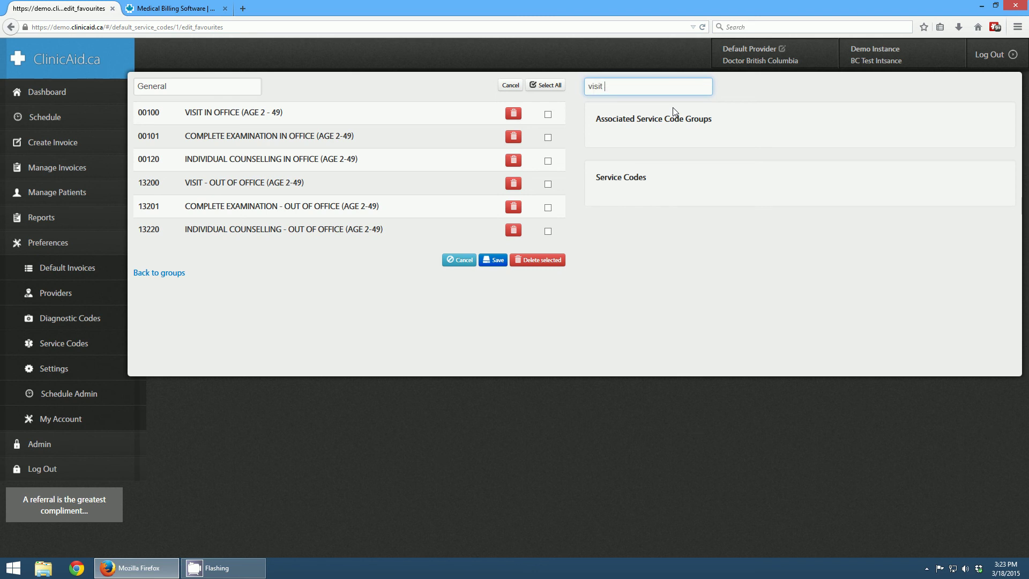
{"action": "type", "text": "ffice"}
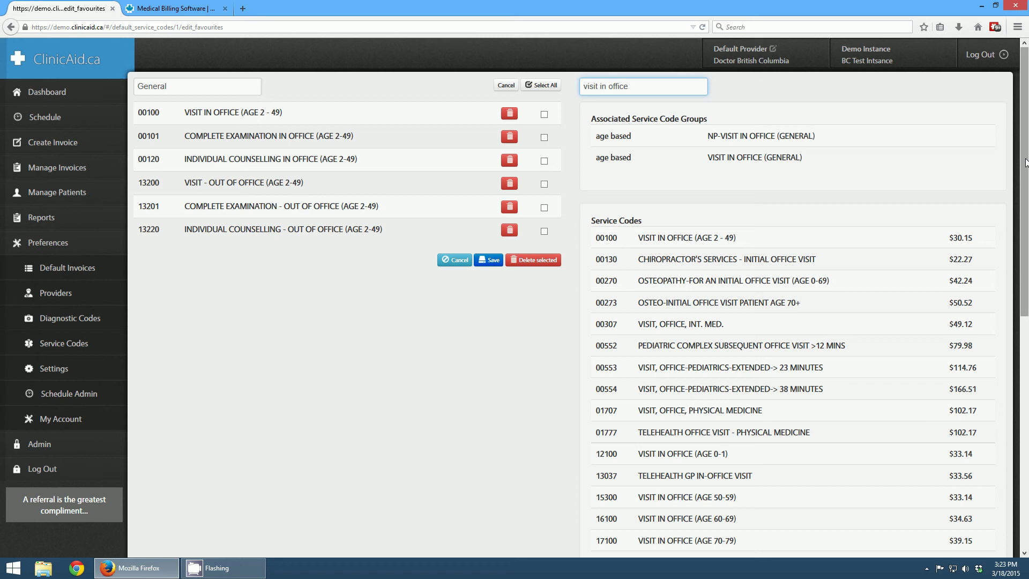
{"action": "left_click_drag", "start_coordinate": [1025, 163], "coordinate": [1026, 250]}
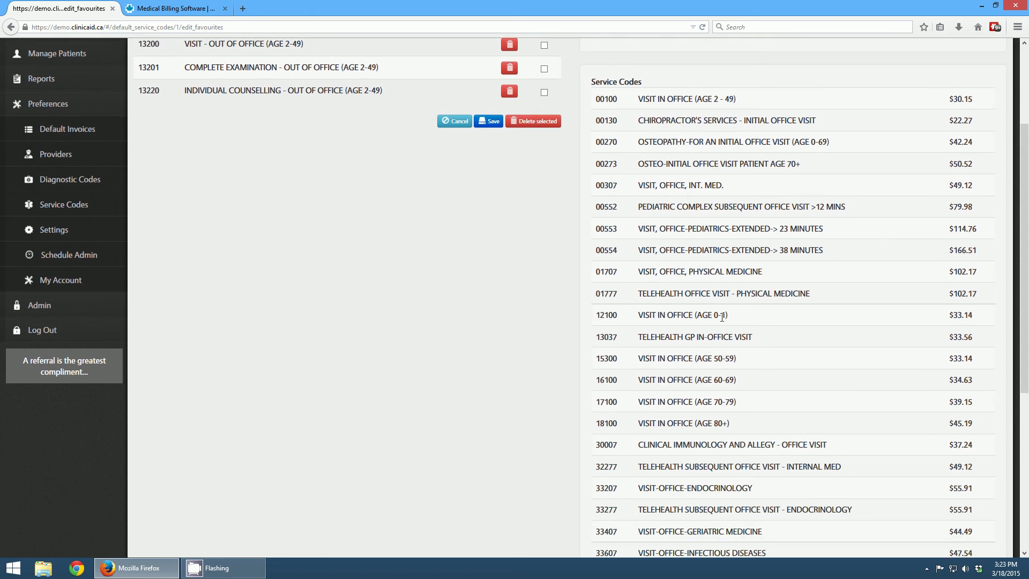
{"action": "scroll", "coordinate": [746, 333], "scroll_direction": "up", "scroll_amount": 2}
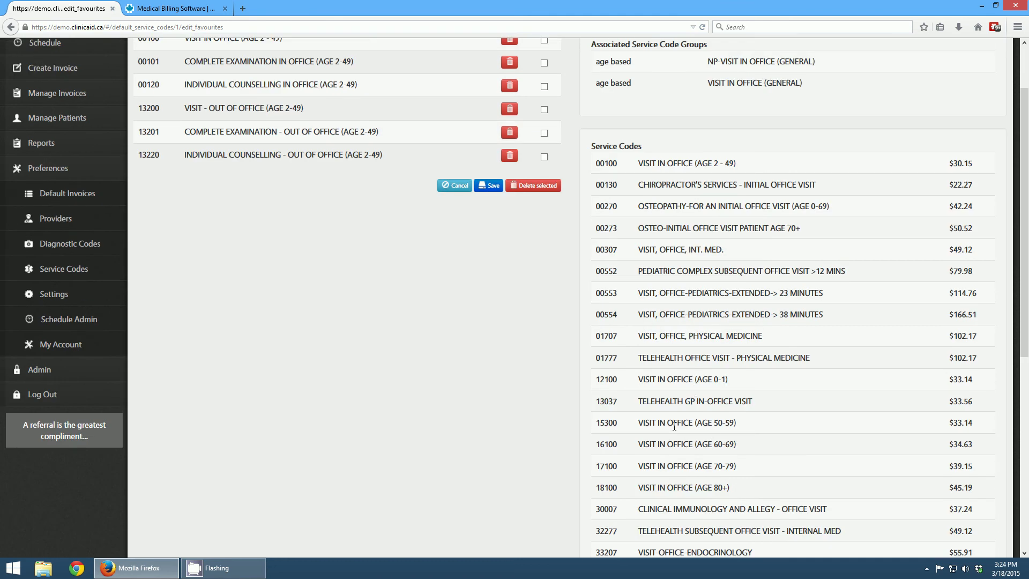
{"action": "scroll", "coordinate": [688, 378], "scroll_direction": "up", "scroll_amount": 2}
{"action": "scroll", "coordinate": [688, 378], "scroll_direction": "up", "scroll_amount": 1}
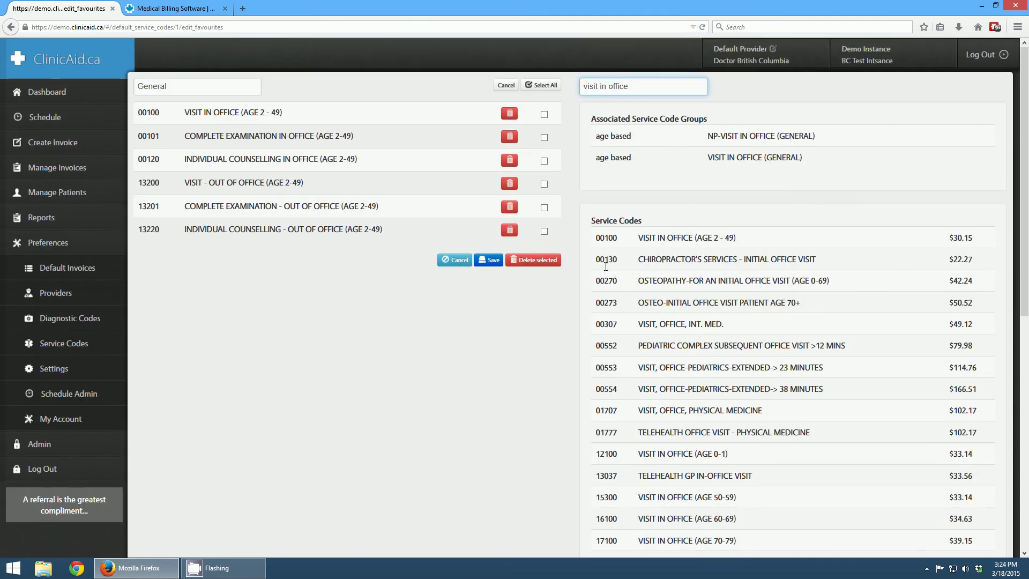
{"action": "left_click", "coordinate": [738, 161]}
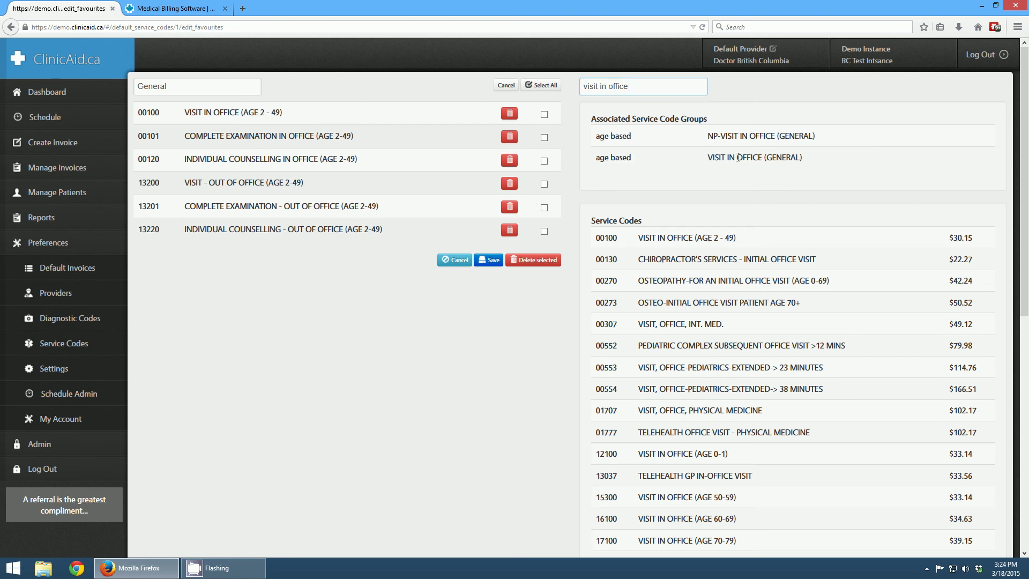
{"action": "left_click_drag", "start_coordinate": [144, 254], "coordinate": [434, 250]}
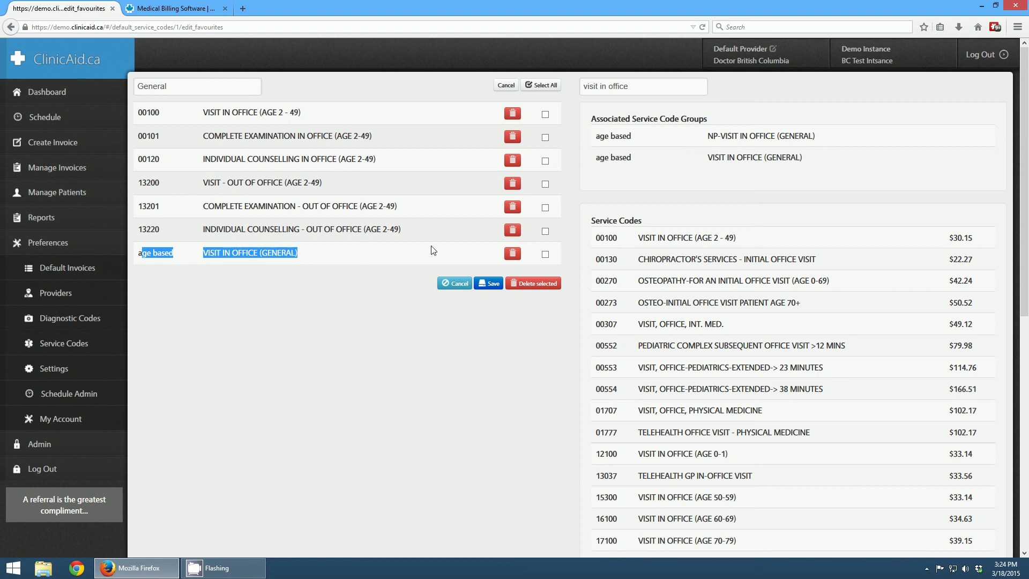
{"action": "left_click", "coordinate": [488, 285]}
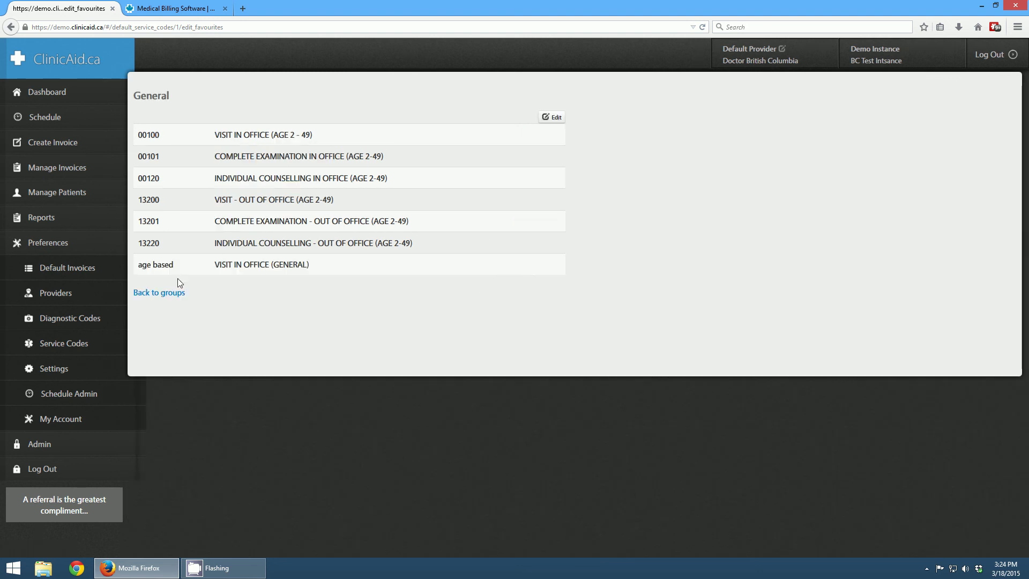
- On a new blank invoice, apply the visit_in_office favourite, getting the patient birth-date error
{"action": "left_click", "coordinate": [159, 293]}
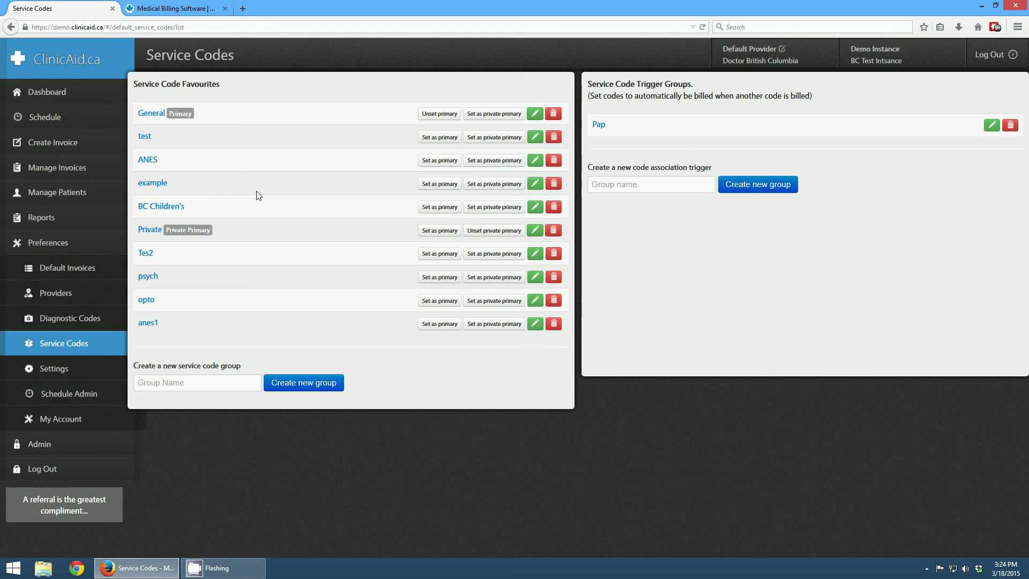
{"action": "left_click", "coordinate": [70, 146]}
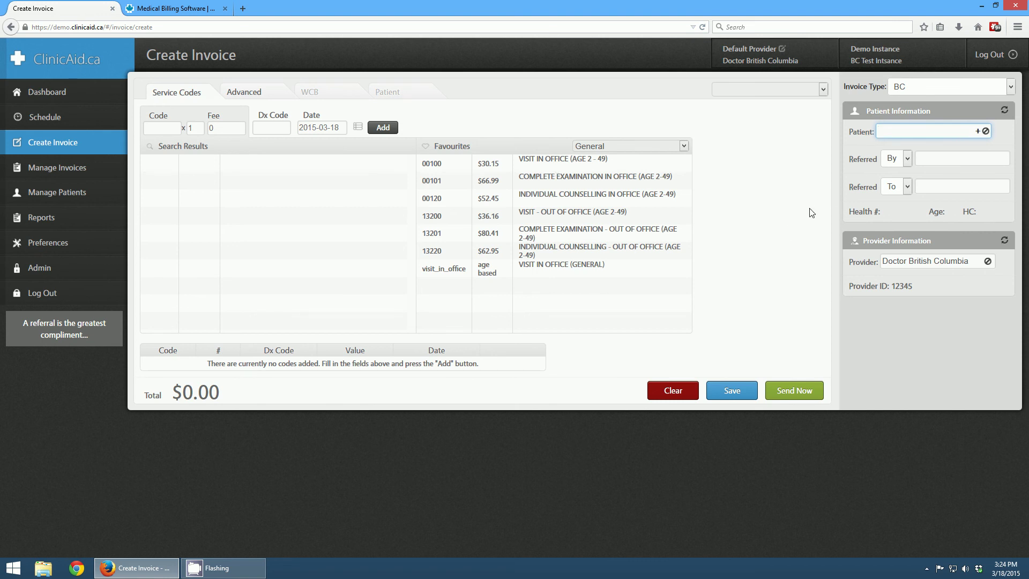
{"action": "left_click", "coordinate": [445, 269]}
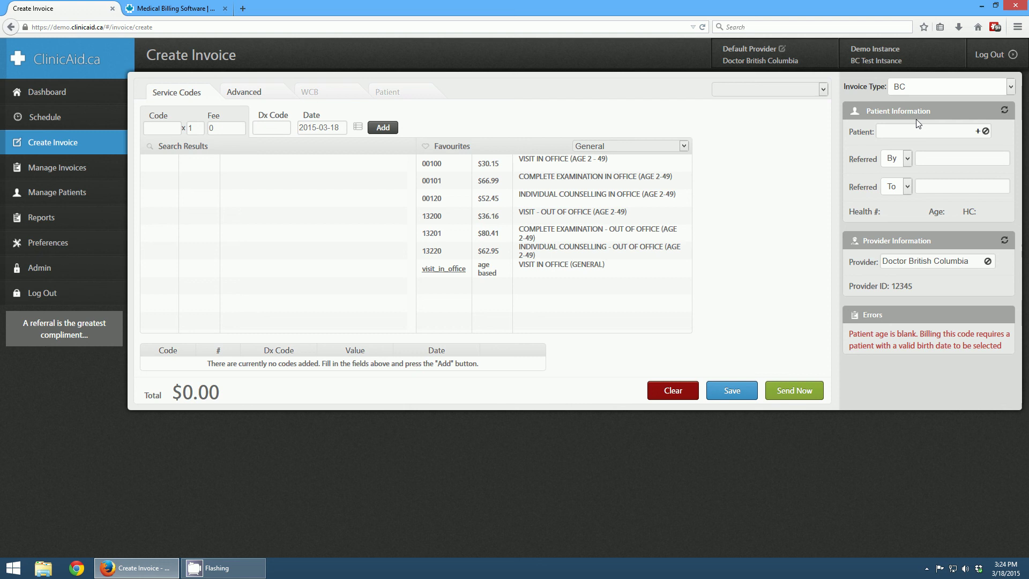
- Pick the 34-year-old patient and insert the visit_in_office favourite, which resolves to 00100 at $30.15
{"action": "left_click", "coordinate": [922, 131]}
{"action": "type", "text": "joh"}
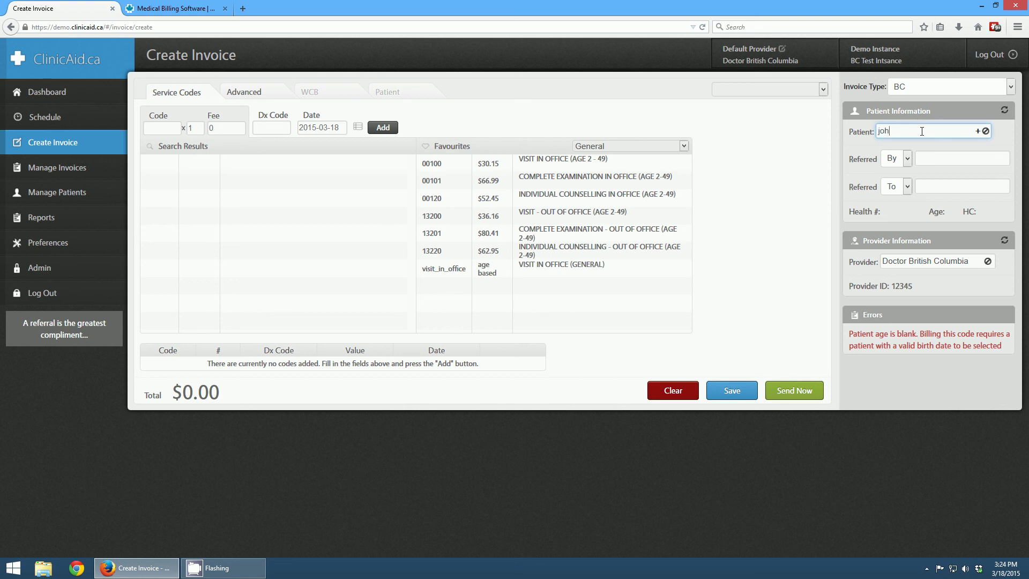
{"action": "type", "text": "n"}
{"action": "left_click", "coordinate": [918, 145]}
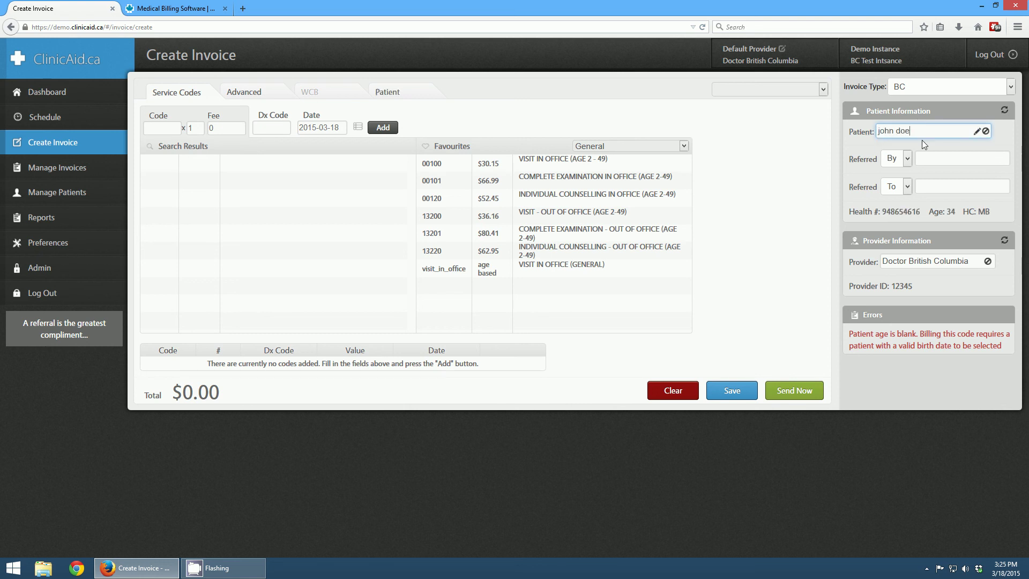
{"action": "left_click", "coordinate": [443, 270]}
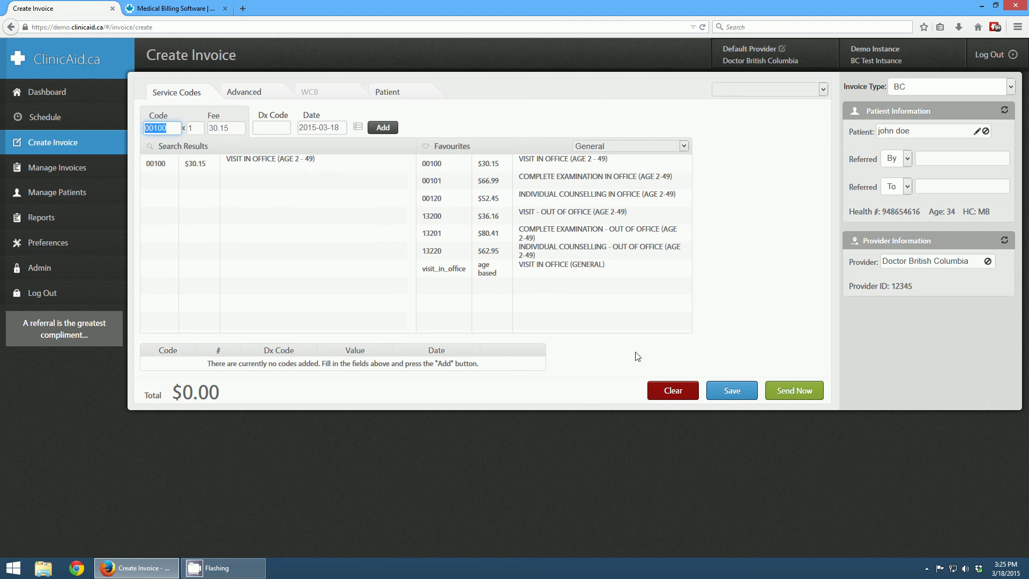
- Add diagnosis code 0151 to the 00100 visit line and save the invoice
{"action": "left_click", "coordinate": [742, 394]}
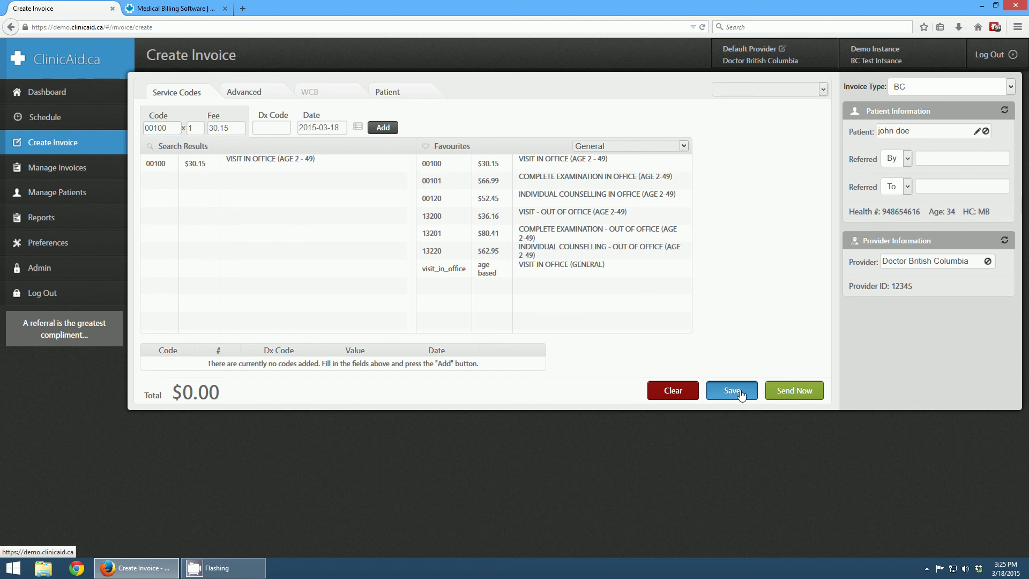
{"action": "left_click", "coordinate": [266, 129]}
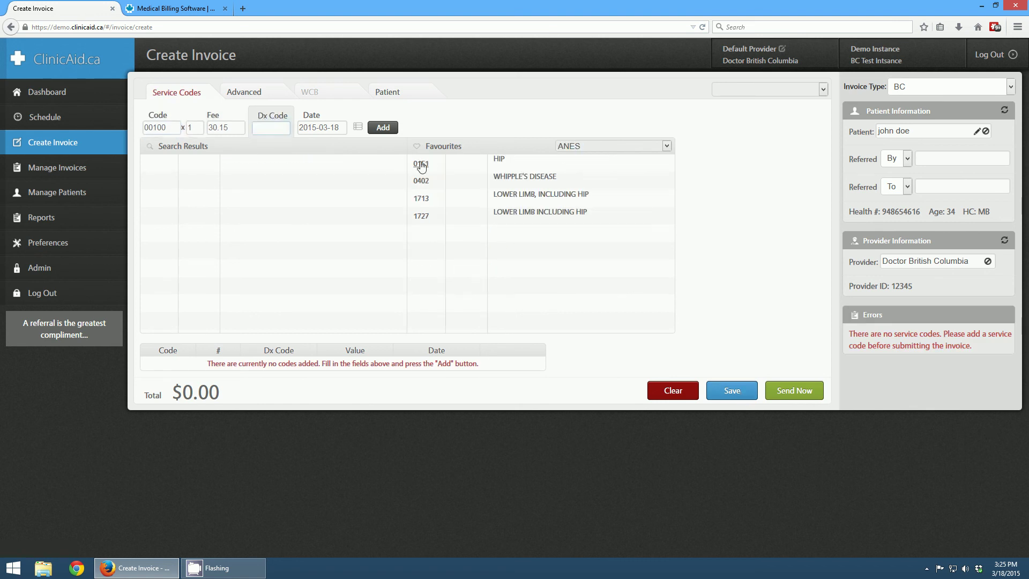
{"action": "type", "text": "0151"}
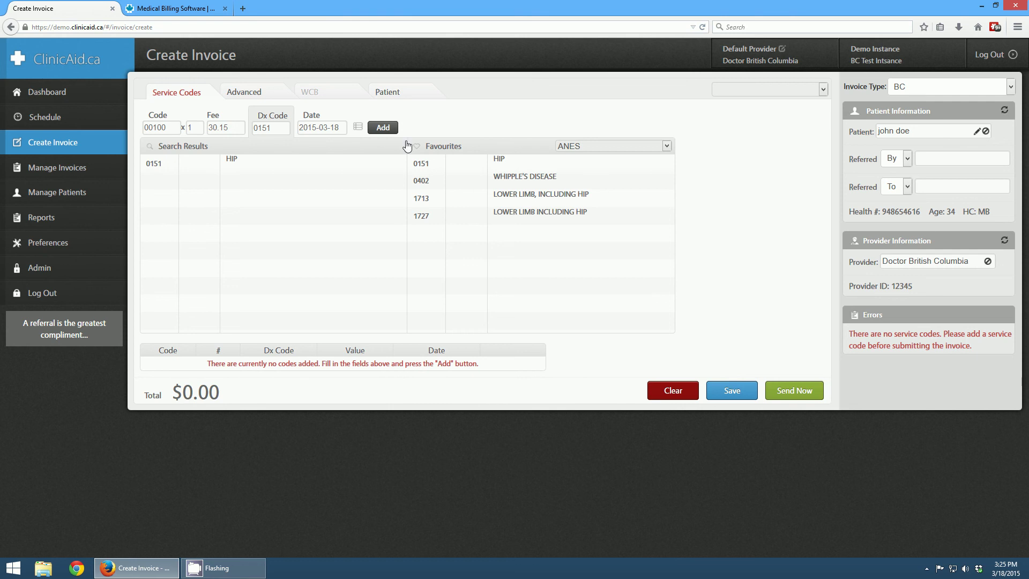
{"action": "left_click", "coordinate": [381, 127]}
{"action": "left_click", "coordinate": [732, 390]}
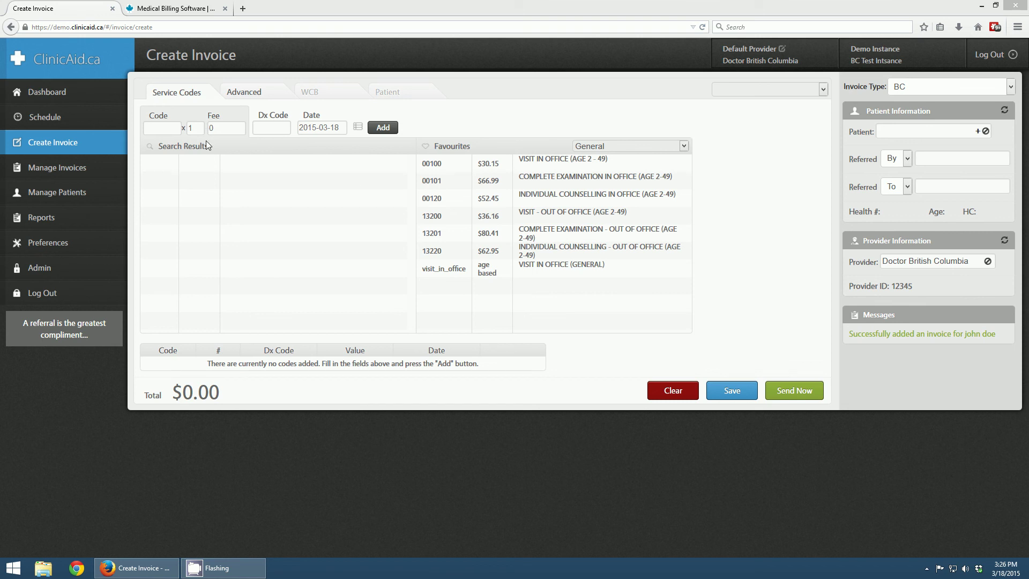
- Search service codes for '2-49' to list codes 00101 through 96144, and expand Preferences
{"action": "left_click", "coordinate": [165, 127]}
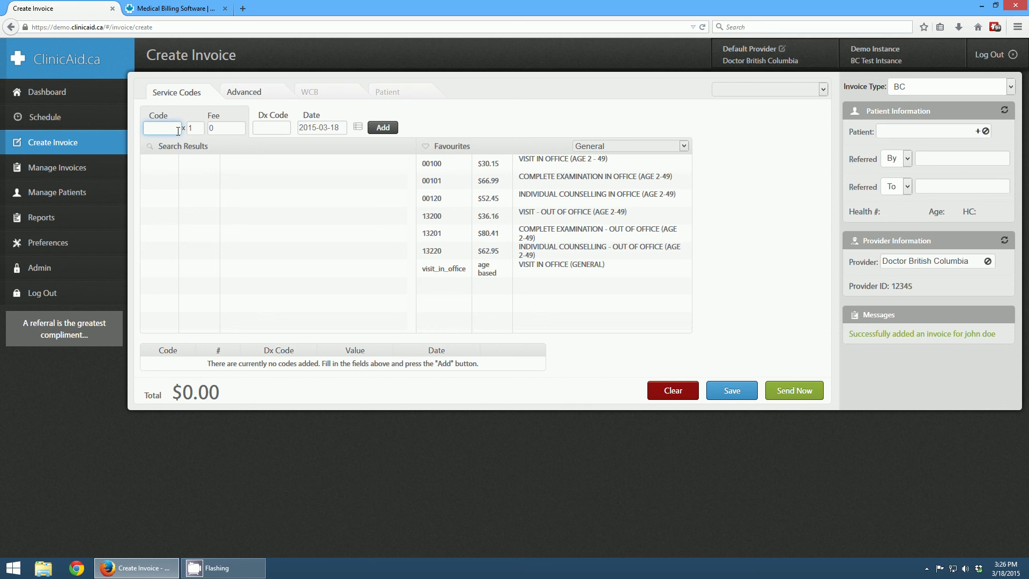
{"action": "type", "text": "2-49"}
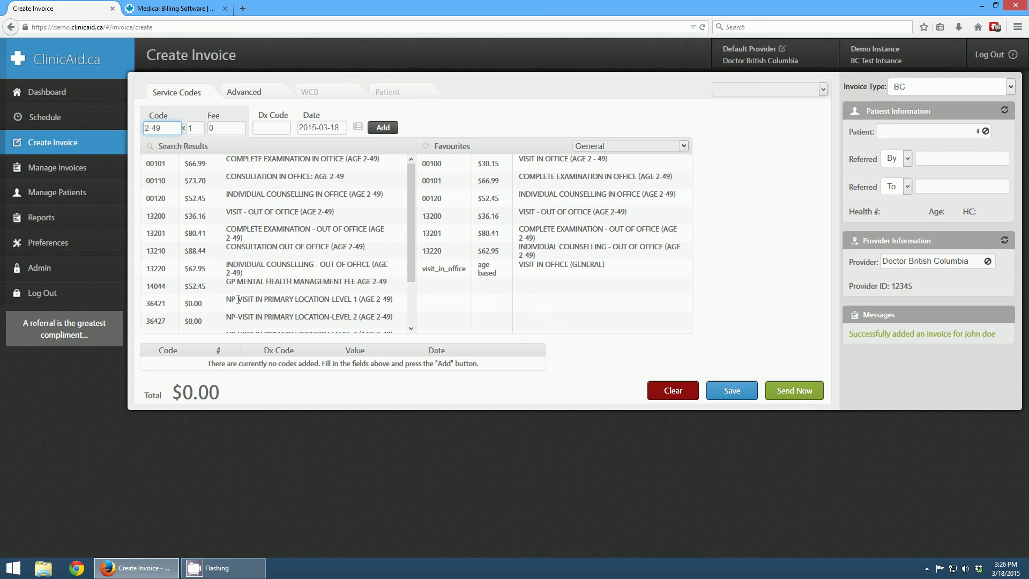
{"action": "scroll", "coordinate": [283, 298], "scroll_direction": "down", "scroll_amount": 1}
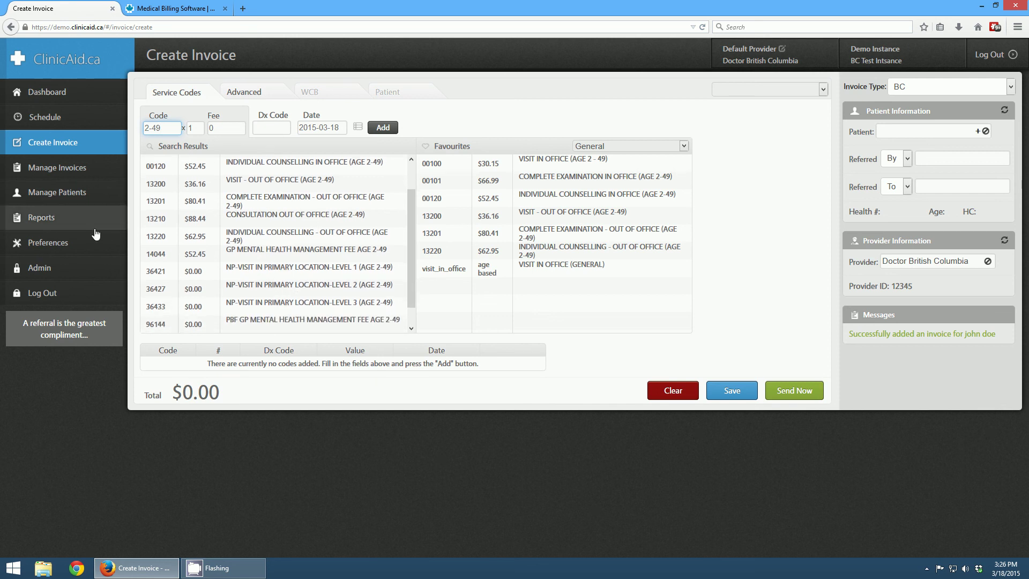
{"action": "left_click", "coordinate": [86, 244]}
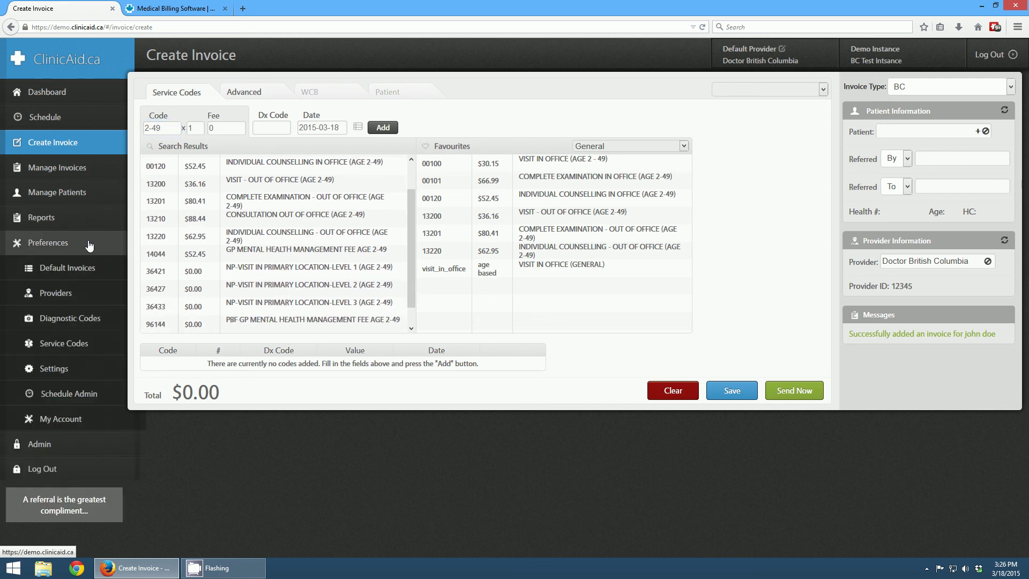
- Edit the General service code favourites and add 13210 Consultation Out of Office (Age 2-49)
{"action": "left_click", "coordinate": [62, 347]}
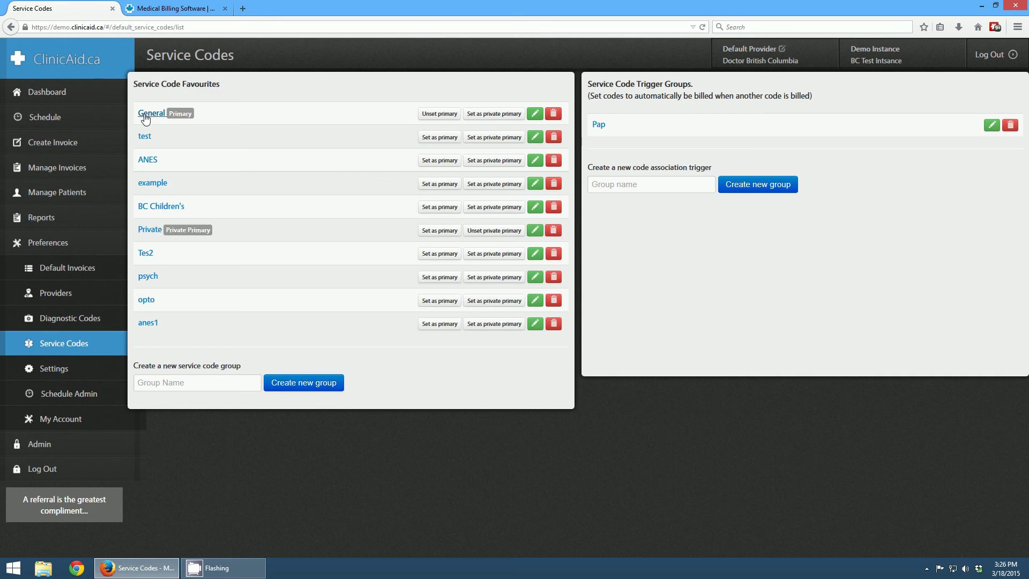
{"action": "left_click", "coordinate": [143, 112]}
{"action": "left_click", "coordinate": [553, 117]}
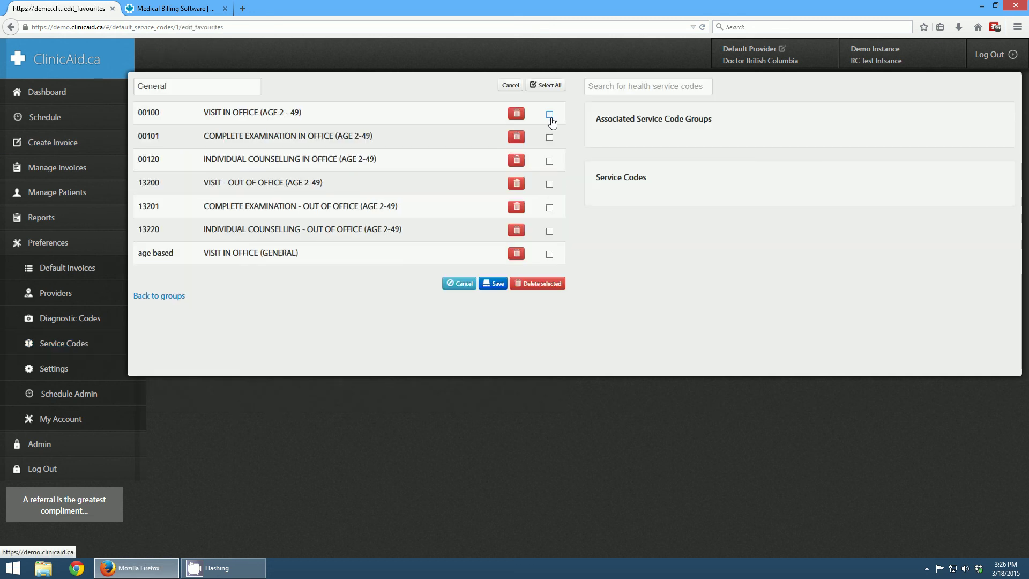
{"action": "left_click", "coordinate": [661, 97]}
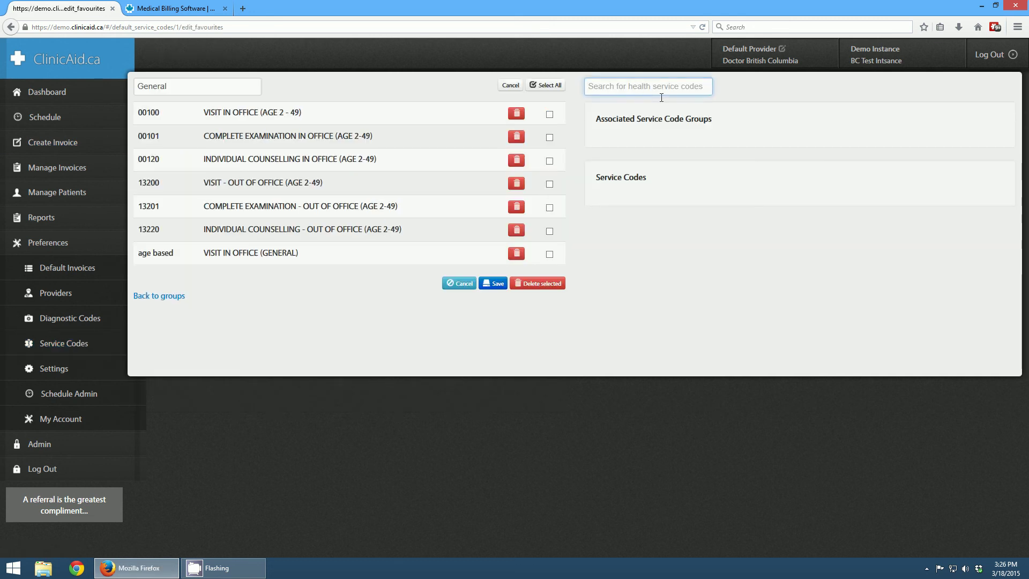
{"action": "type", "text": "2-49"}
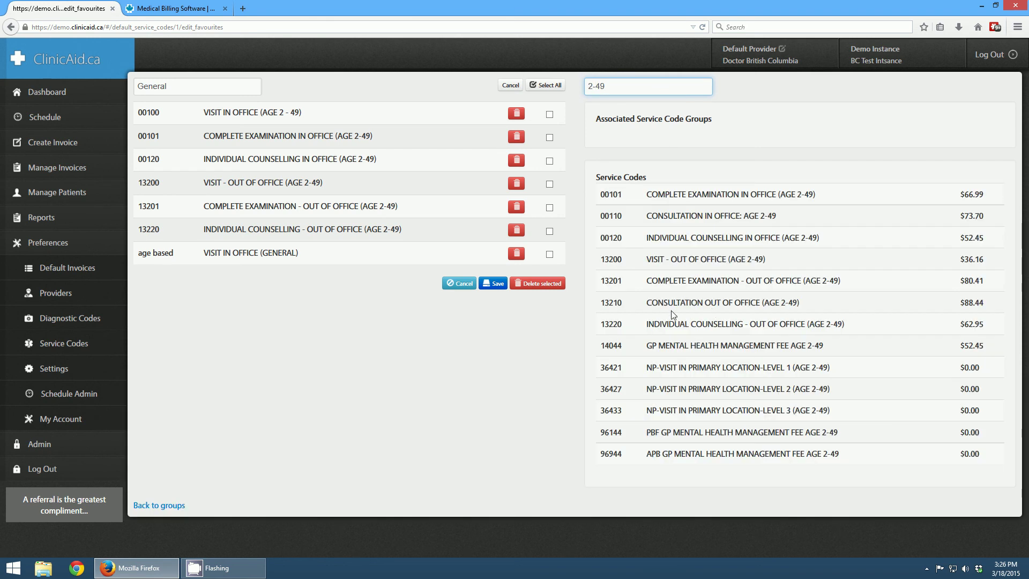
{"action": "left_click_drag", "start_coordinate": [648, 304], "coordinate": [759, 302]}
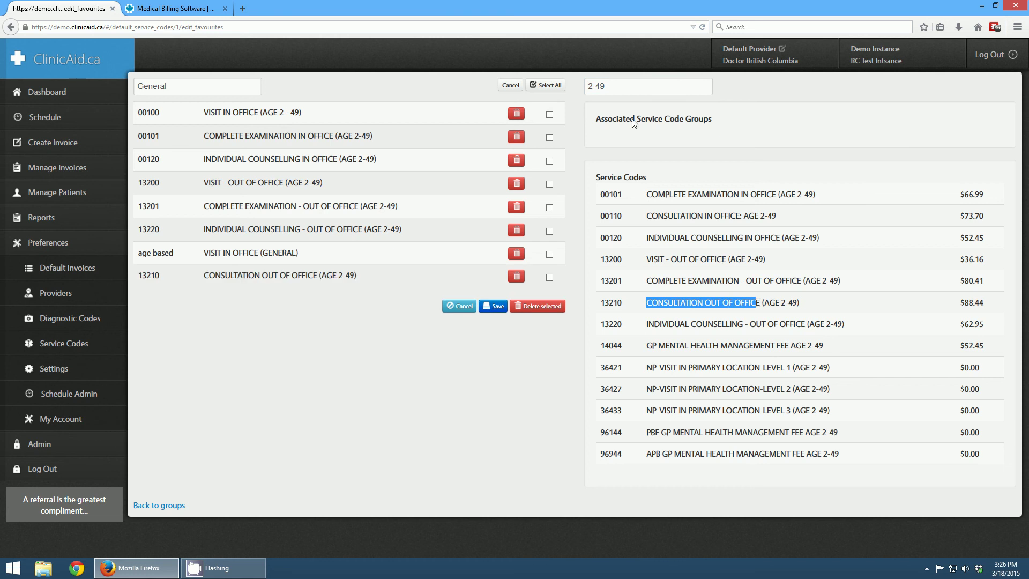
- Add the age-based CONSULTATION OUT OF OFFICE (GENERAL) group and save the nine General favourites
{"action": "left_click", "coordinate": [630, 85]}
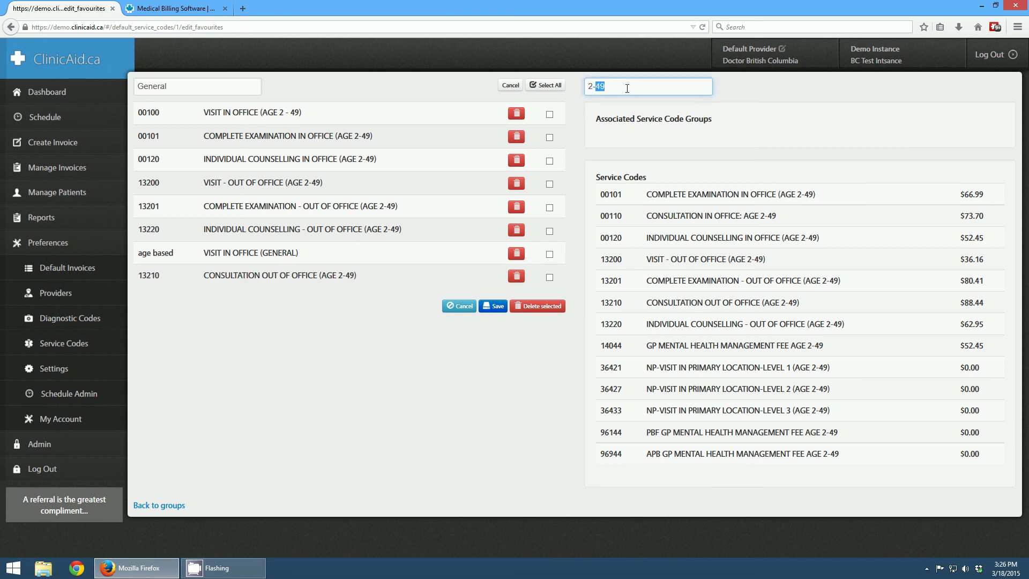
{"action": "double_click", "coordinate": [630, 85]}
{"action": "key", "text": "ctrl+a"}
{"action": "type", "text": "consultation out of"}
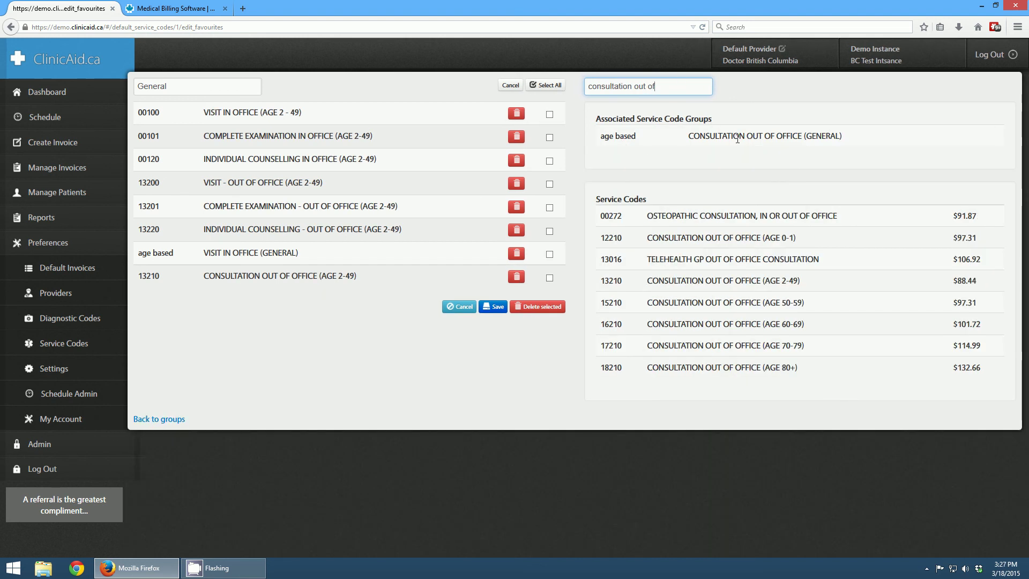
{"action": "left_click", "coordinate": [730, 136]}
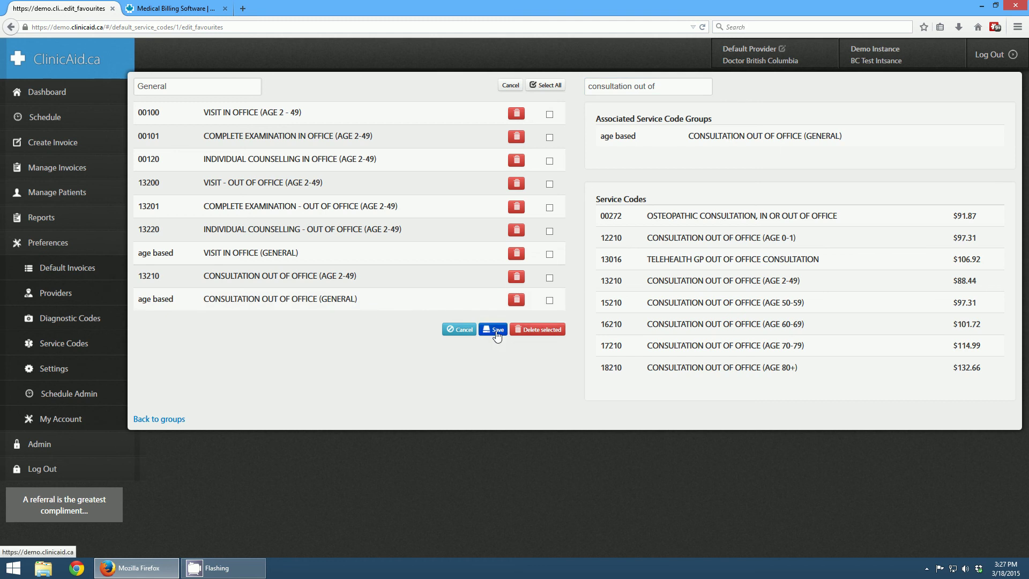
{"action": "left_click", "coordinate": [502, 334]}
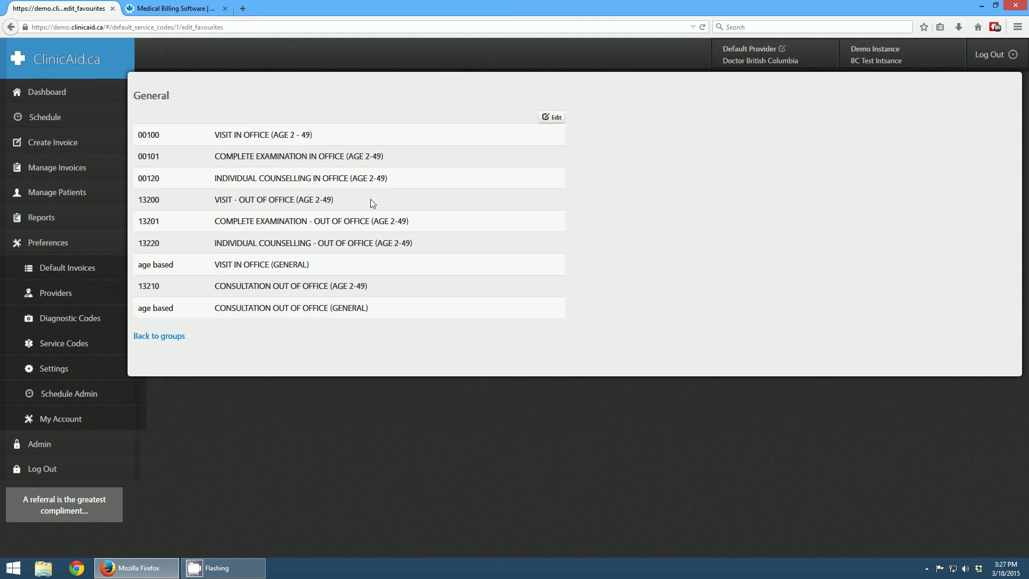
- Create an invoice for the 34-year-old patient using consultation_out_office, filling in 13210 at $88.44
{"action": "left_click", "coordinate": [58, 122]}
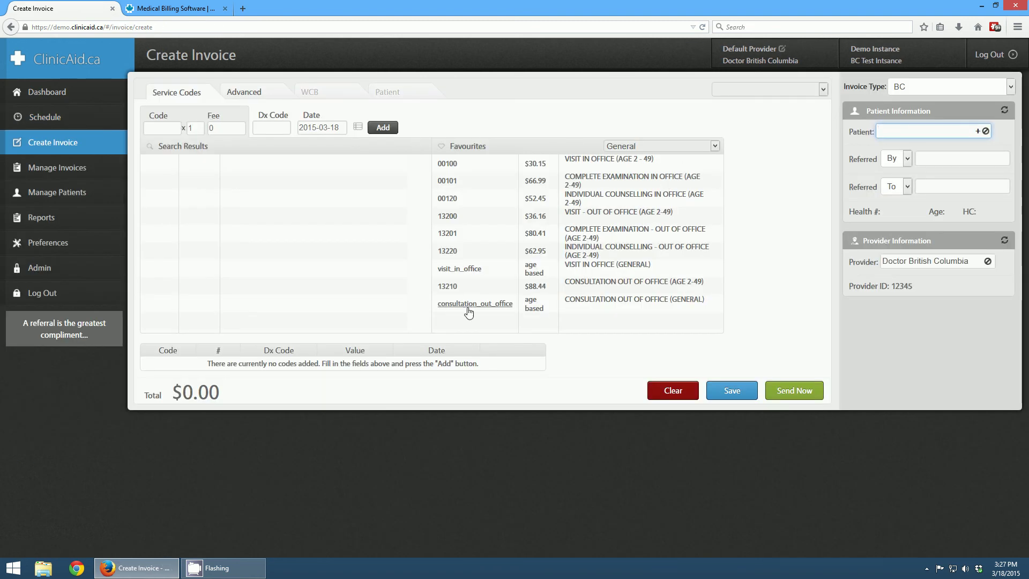
{"action": "type", "text": "john"}
{"action": "left_click", "coordinate": [919, 144]}
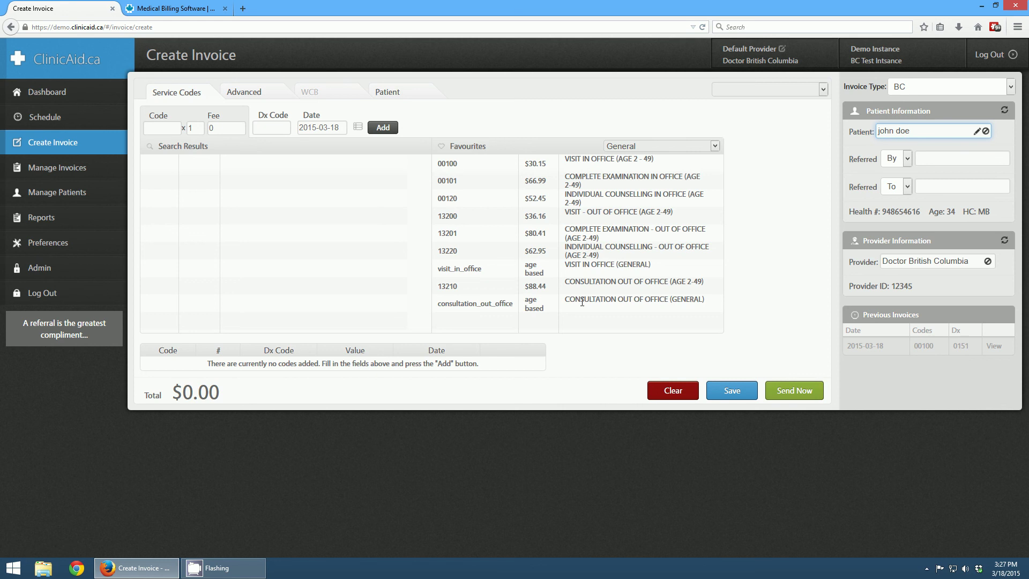
{"action": "left_click", "coordinate": [475, 303]}
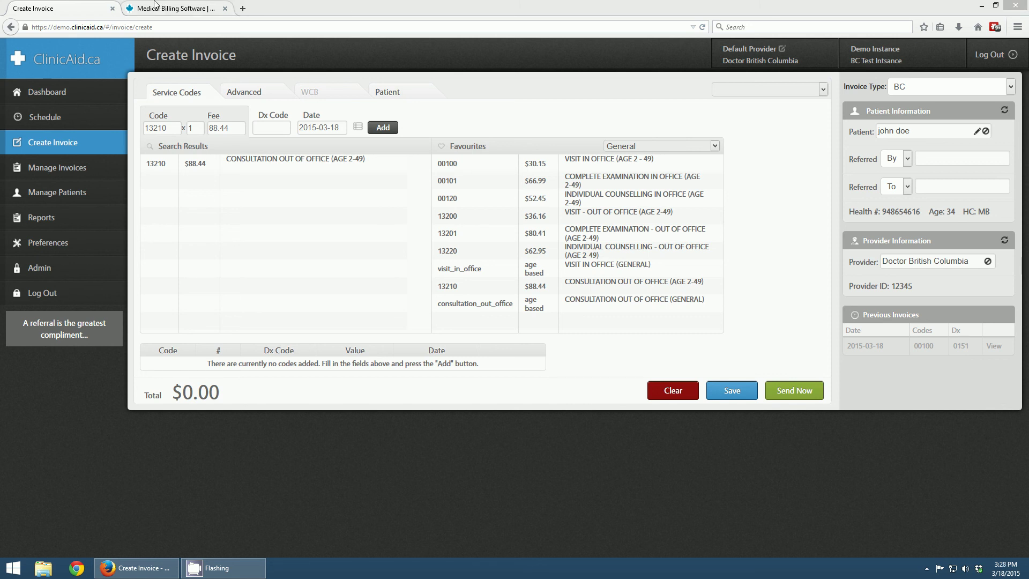
- Open the ClinicAid website's Contact page and highlight the support email and toll-free number
{"action": "left_click", "coordinate": [177, 12]}
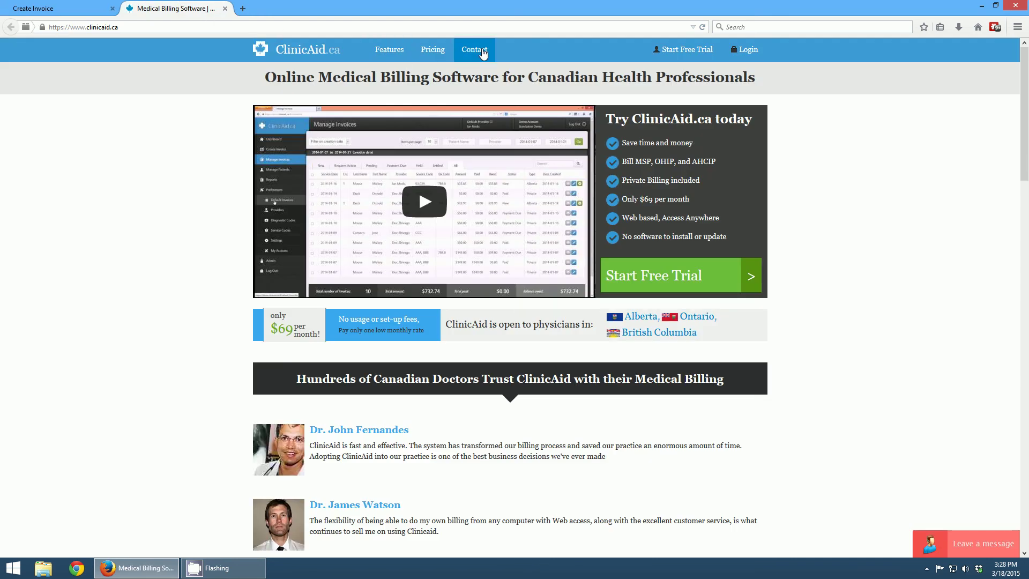
{"action": "left_click", "coordinate": [482, 51]}
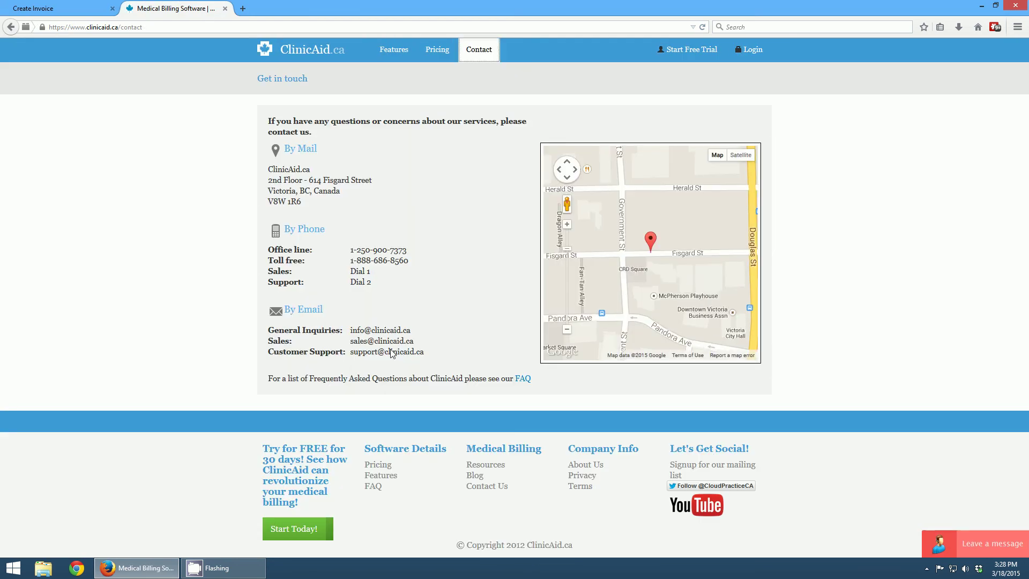
{"action": "left_click_drag", "start_coordinate": [424, 353], "coordinate": [350, 353]}
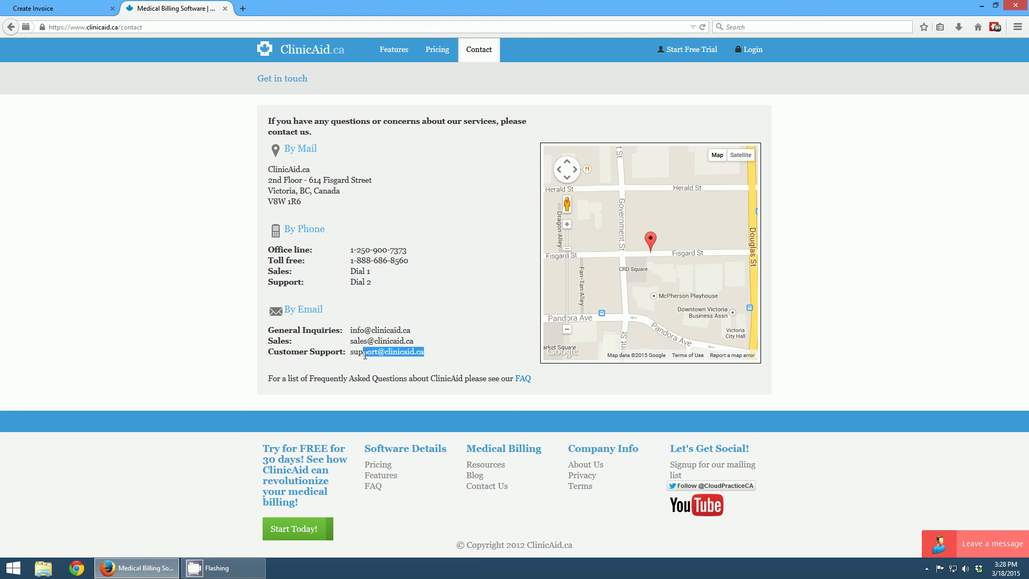
{"action": "left_click", "coordinate": [365, 277]}
{"action": "left_click_drag", "start_coordinate": [350, 261], "coordinate": [411, 261]}
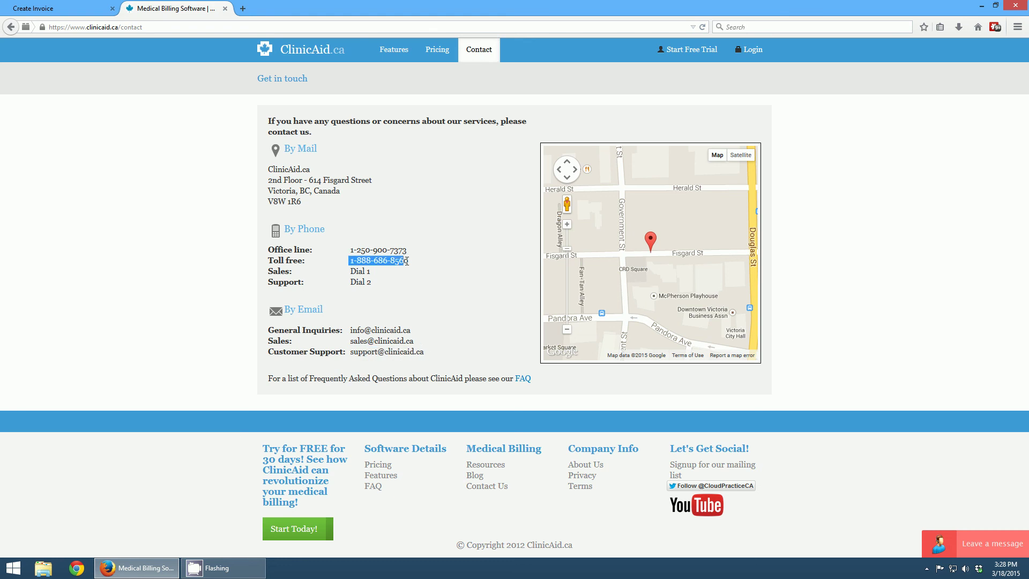